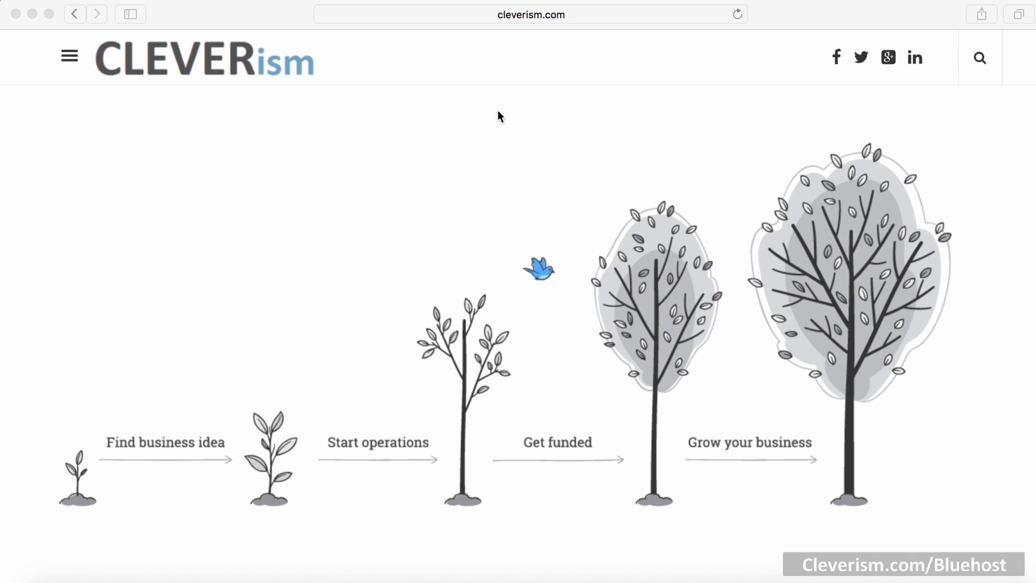
# Step: Go to cleverism.com/bluehost in Safari to reach the Bluehost homepage
pyautogui.click(520, 18)
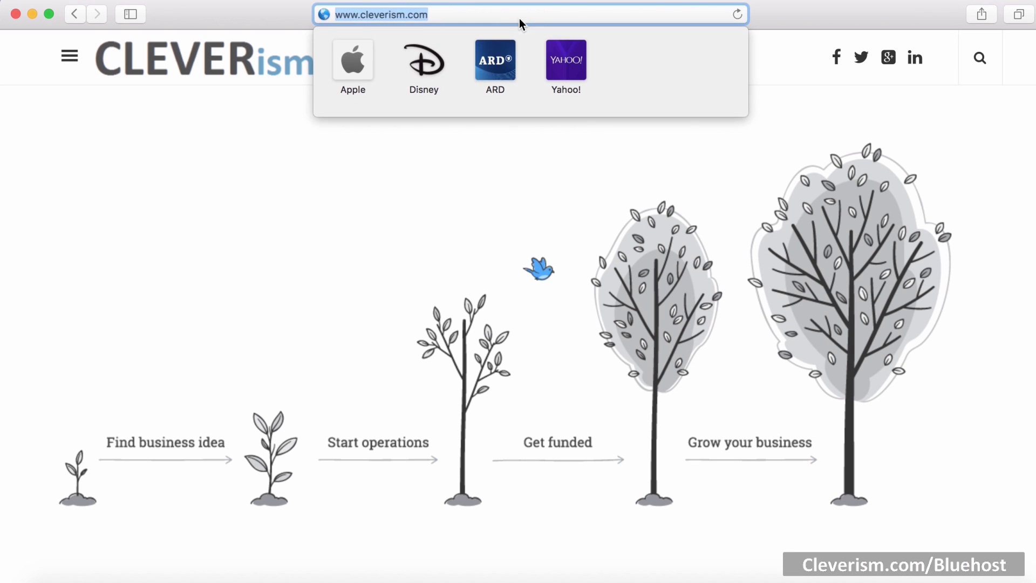
pyautogui.write('cleveris')
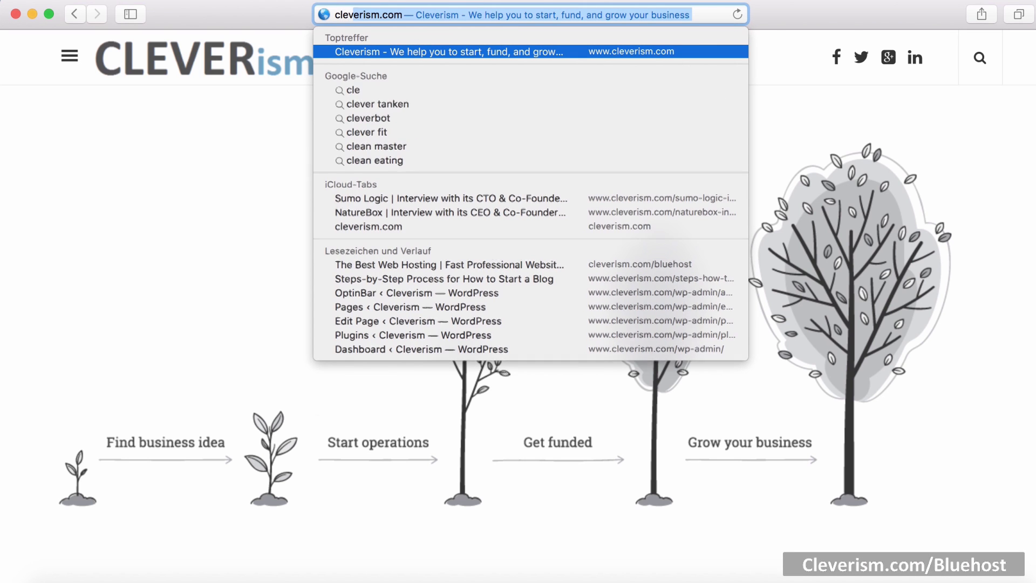
pyautogui.write('m.com')
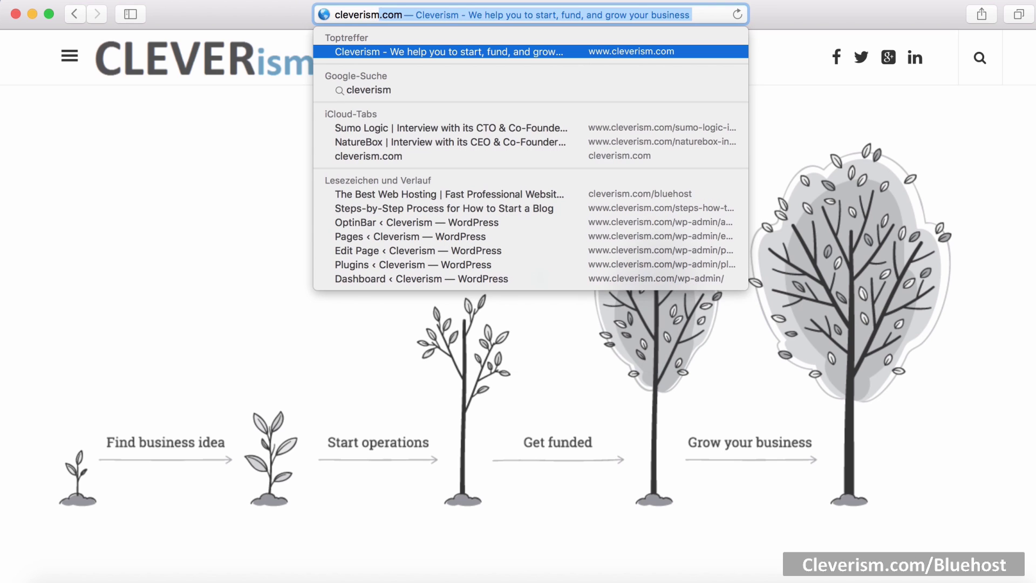
pyautogui.write('/')
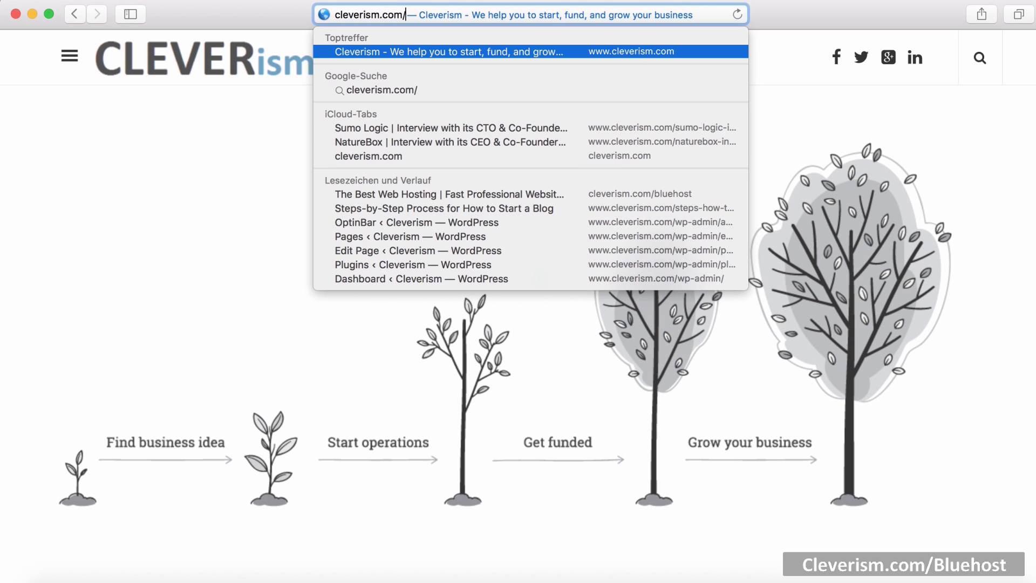
pyautogui.write('bluehost')
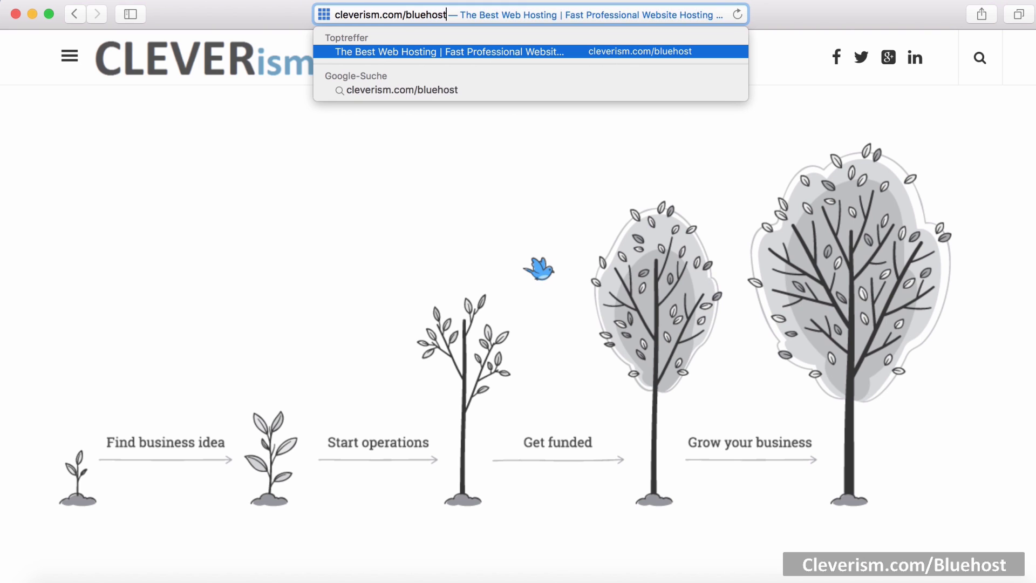
pyautogui.press('Return')
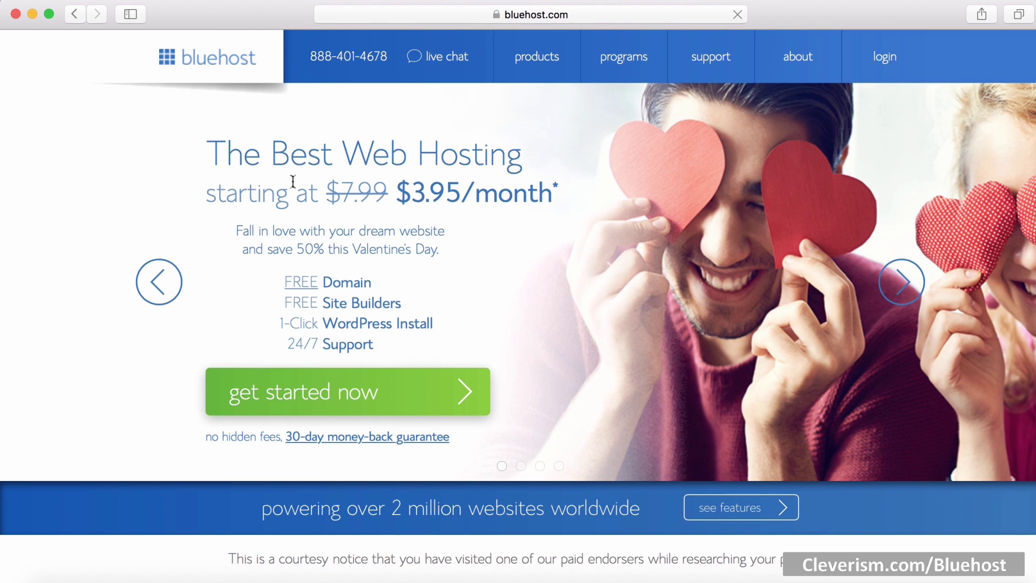
# Step: Start the hosting sign-up and select the $3.95/month basic plan from the comparison
pyautogui.click(268, 393)
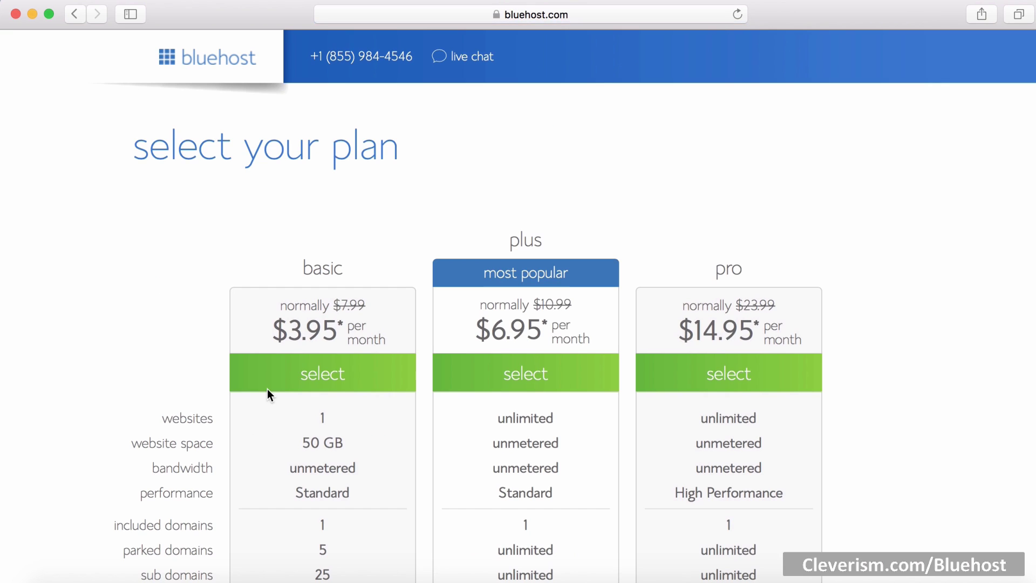
pyautogui.scroll(-4, 267, 389)
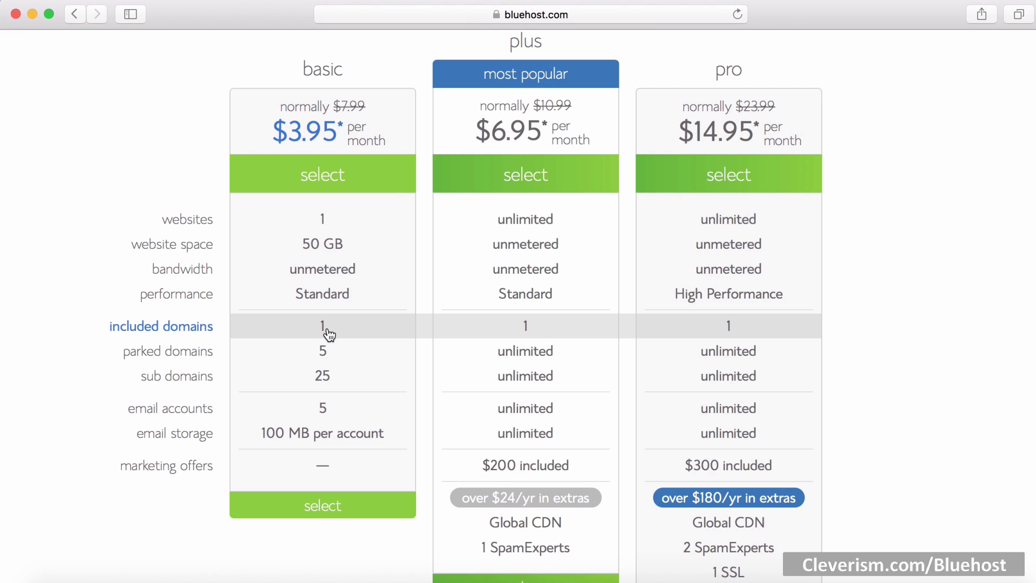
pyautogui.click(334, 510)
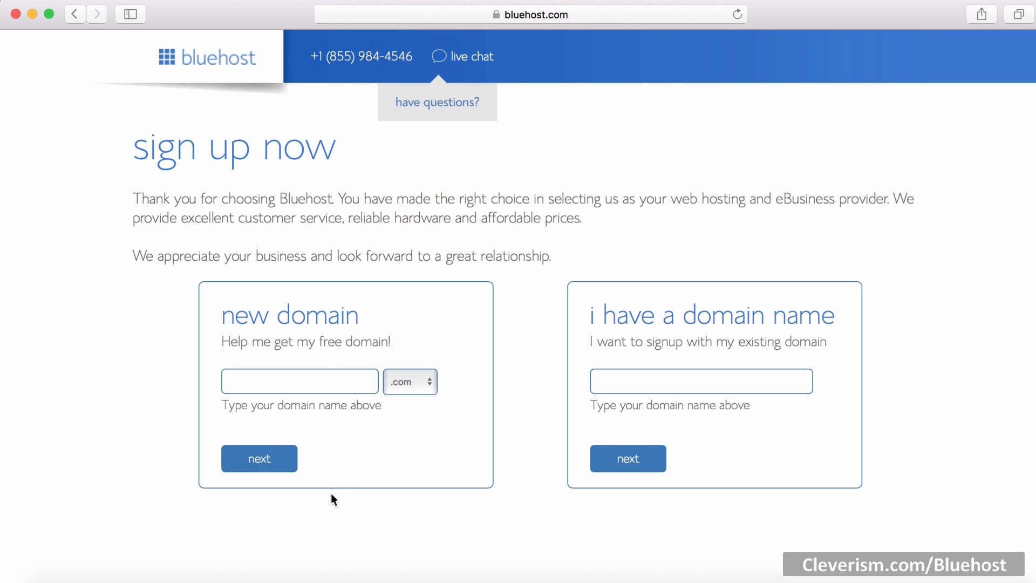
# Step: Check that the new domain 101blogging.com is available
pyautogui.click(321, 379)
pyautogui.write('101b')
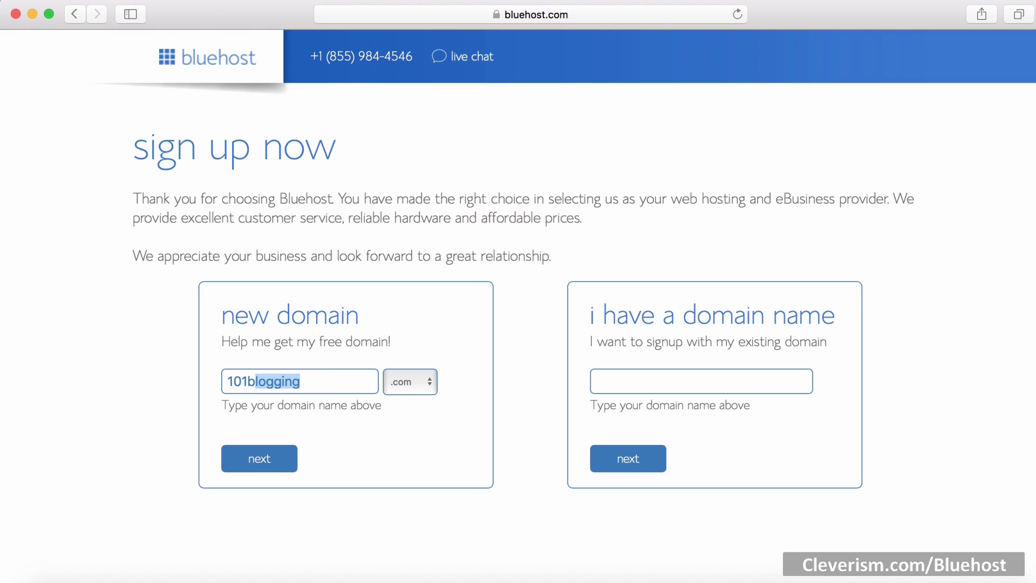
pyautogui.write('logging')
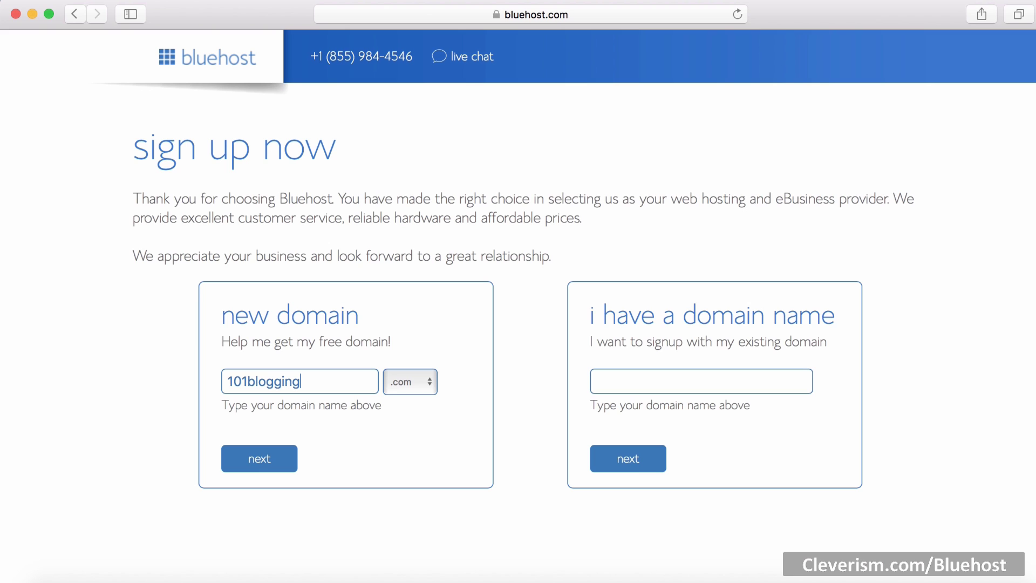
pyautogui.click(281, 457)
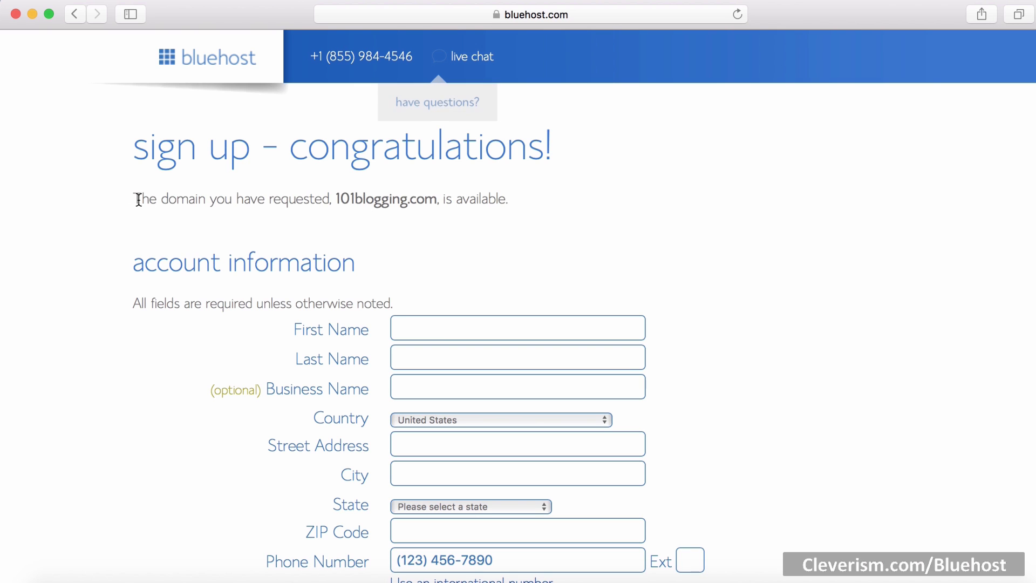
pyautogui.moveTo(140, 199); pyautogui.dragTo(517, 215)
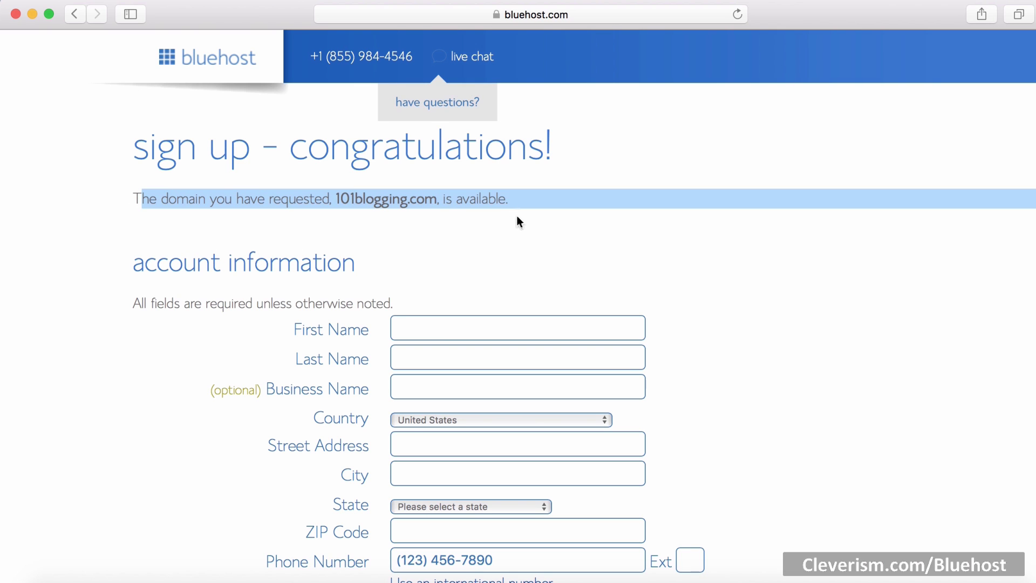
# Step: Begin the account information form by entering the first name
pyautogui.moveTo(358, 264); pyautogui.dragTo(133, 267)
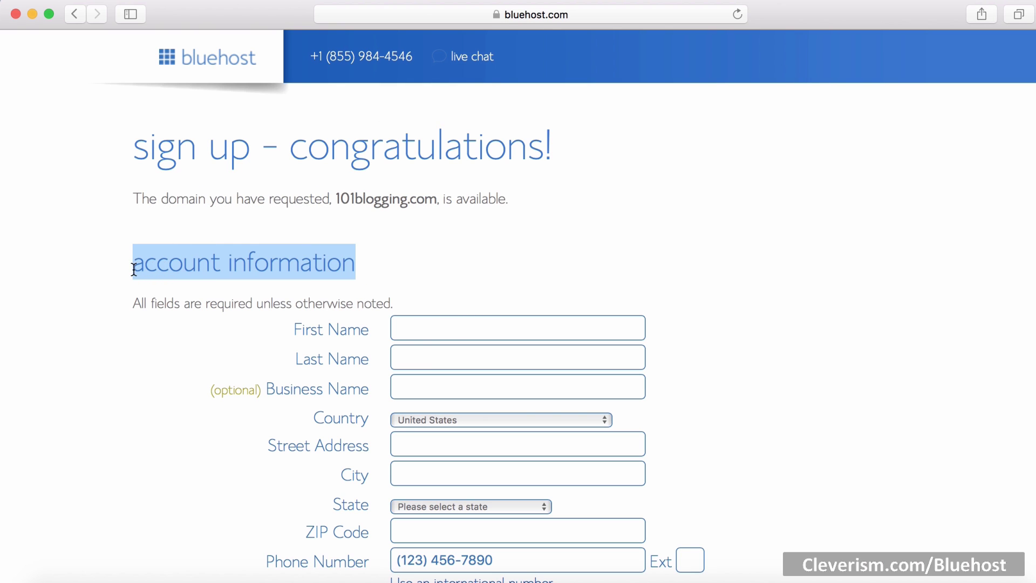
pyautogui.click(414, 279)
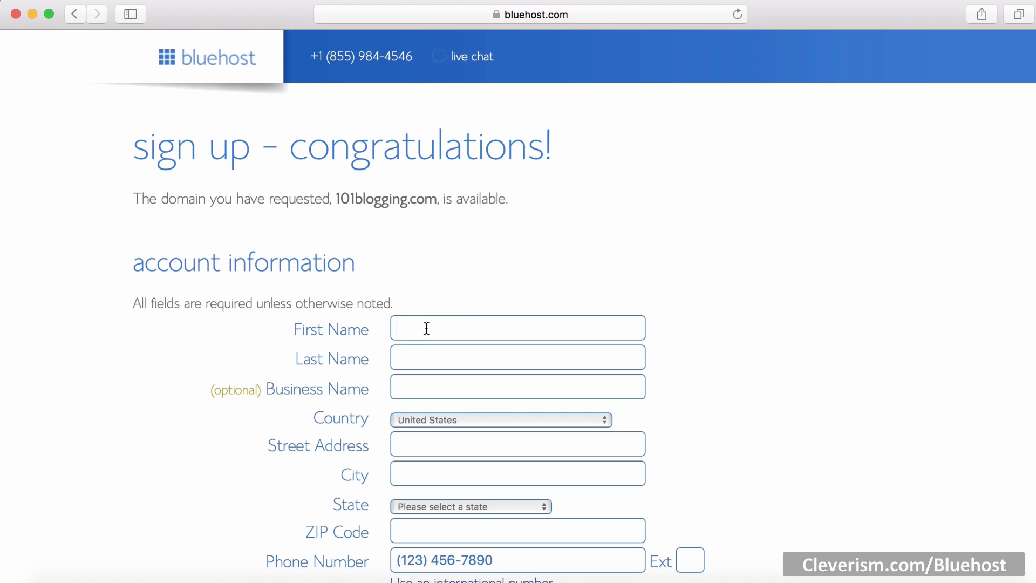
pyautogui.write('Martin')
pyautogui.press('Tab')
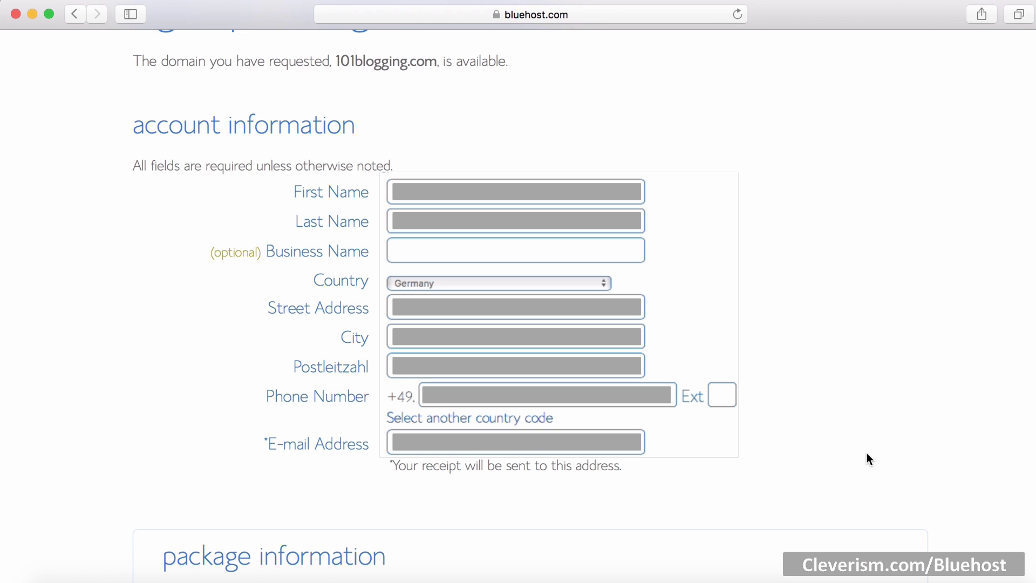
# Step: Keep the Basic 36 Month plan and untick Domain Privacy Protection, Site Backup Pro and SiteLock Security
pyautogui.scroll(-10, 868, 454)
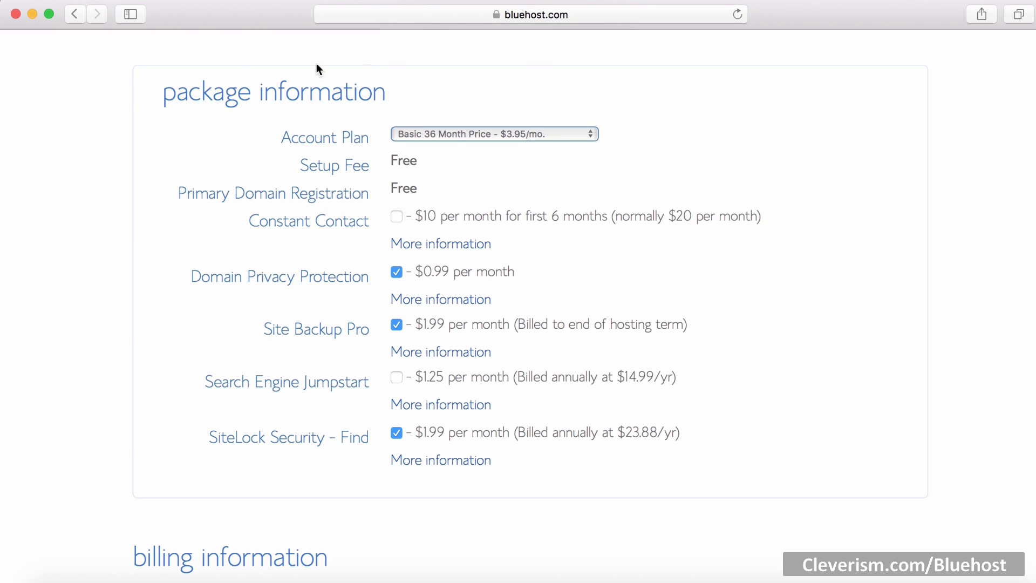
pyautogui.moveTo(162, 93); pyautogui.dragTo(390, 94)
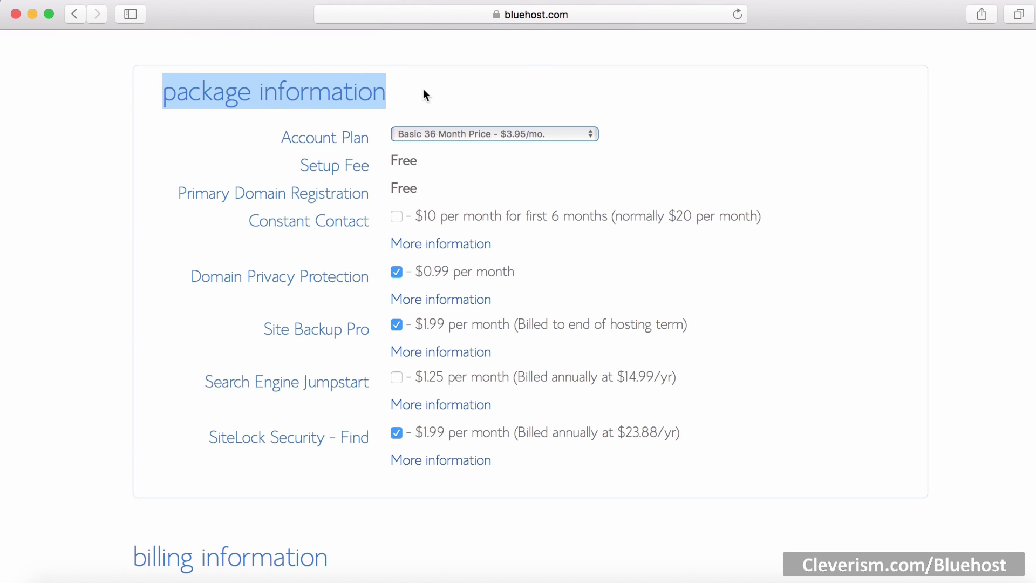
pyautogui.click(571, 140)
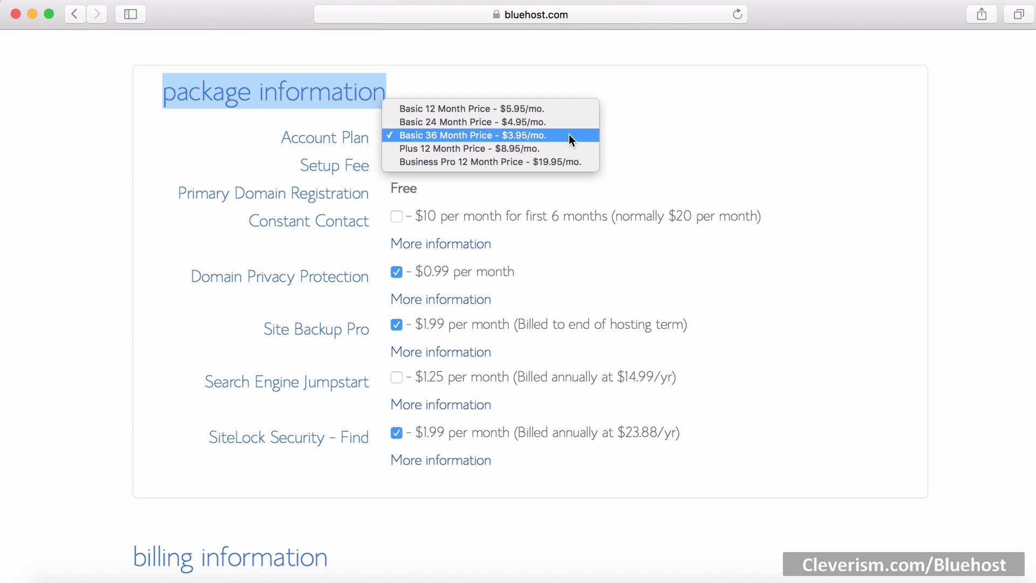
pyautogui.click(569, 134)
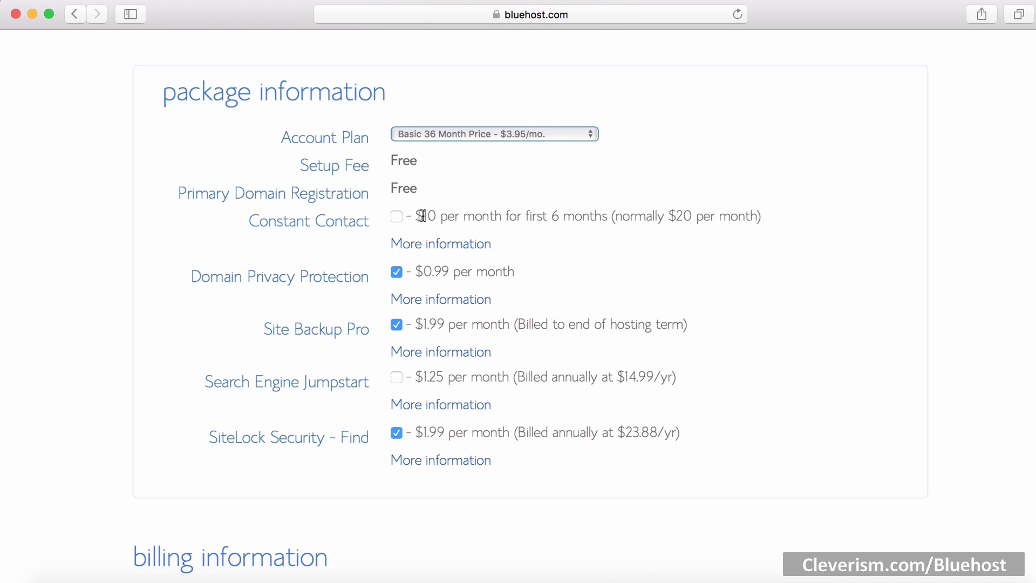
pyautogui.click(397, 273)
pyautogui.click(398, 326)
pyautogui.click(397, 433)
# Step: Submit the hosting order and decline the special offers to reach the welcome page
pyautogui.scroll(-10, 111, 282)
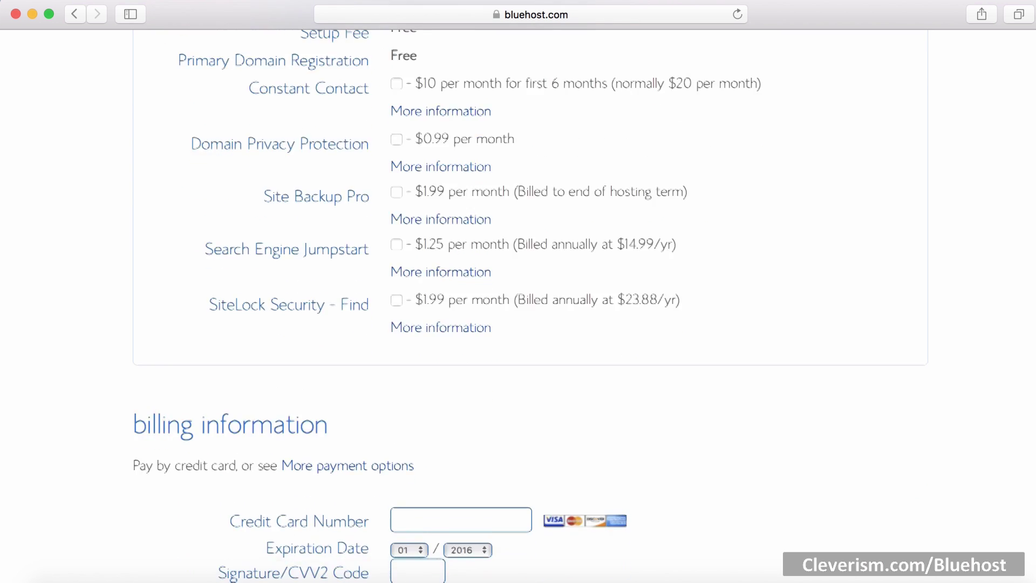
pyautogui.scroll(-5, 532, 306)
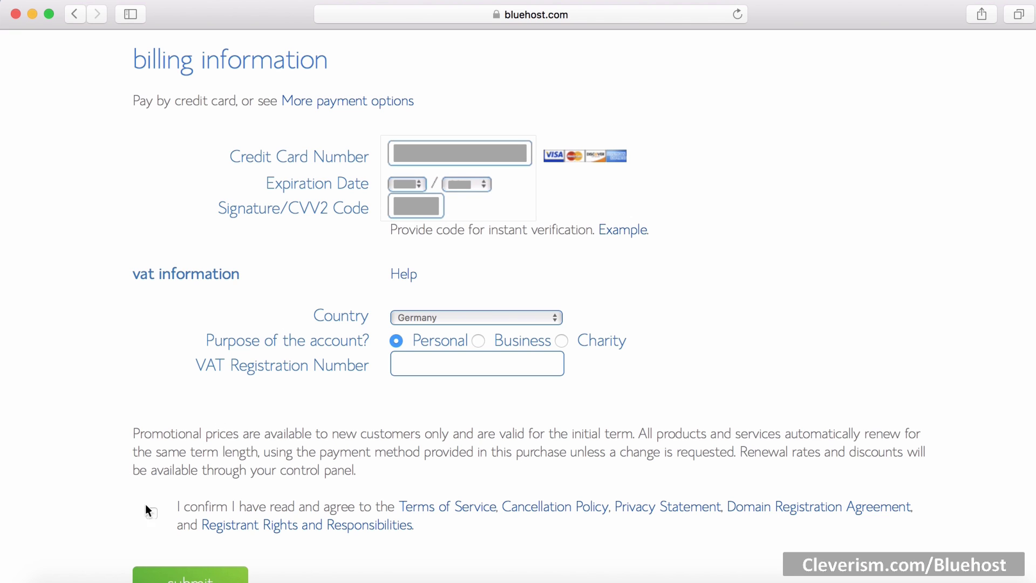
pyautogui.scroll(-2, 155, 502)
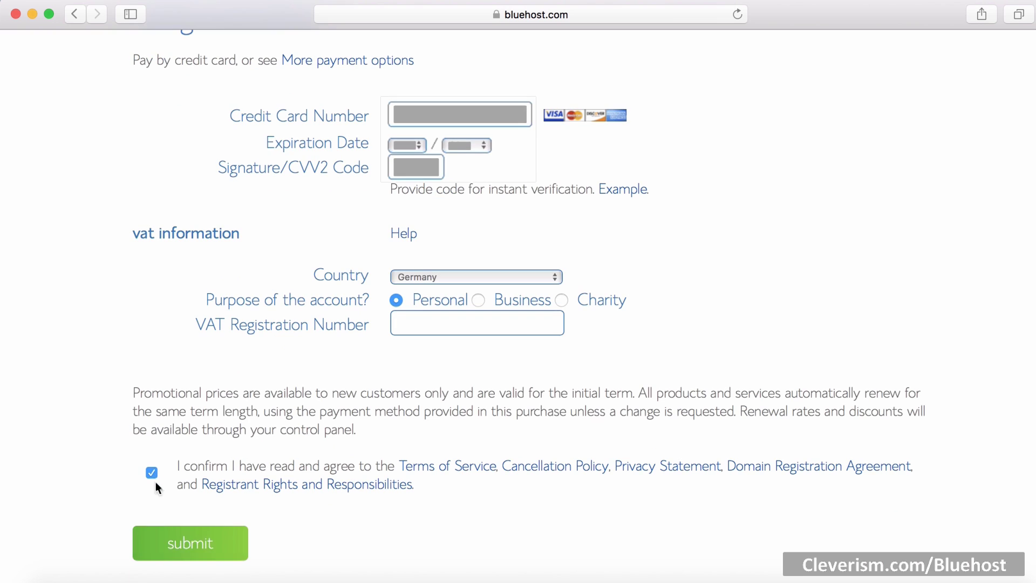
pyautogui.click(189, 553)
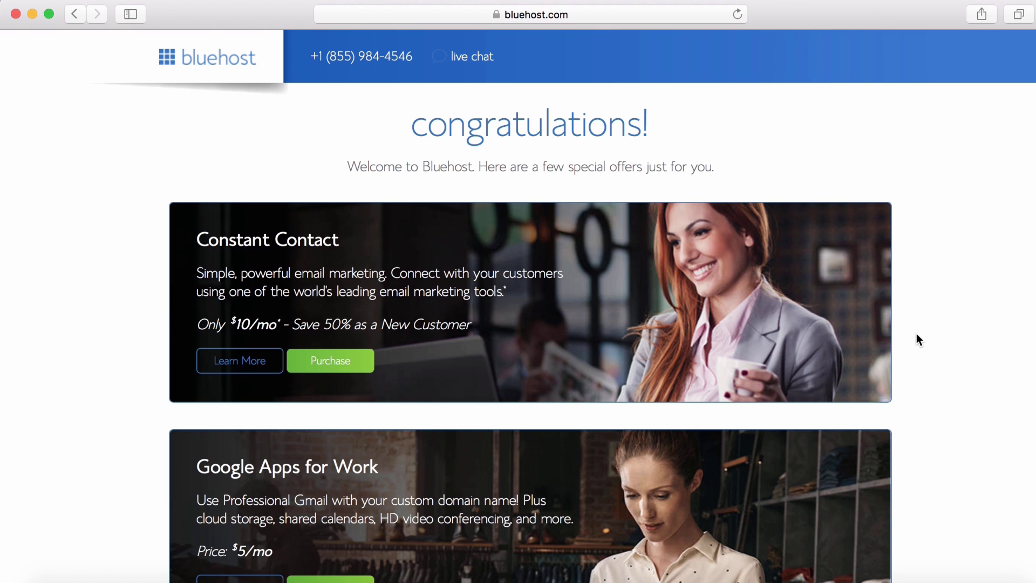
pyautogui.scroll(-6, 916, 332)
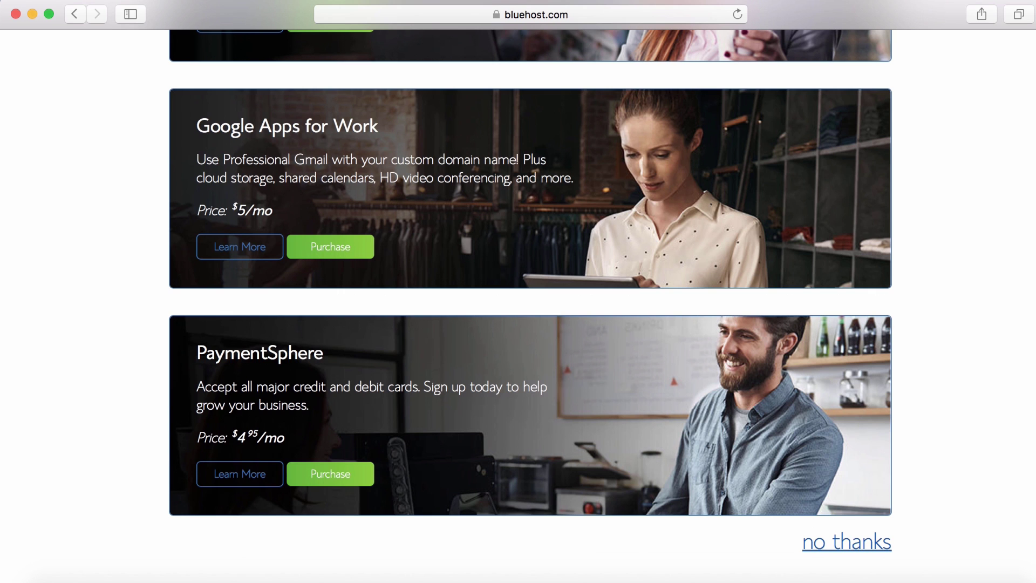
pyautogui.click(852, 545)
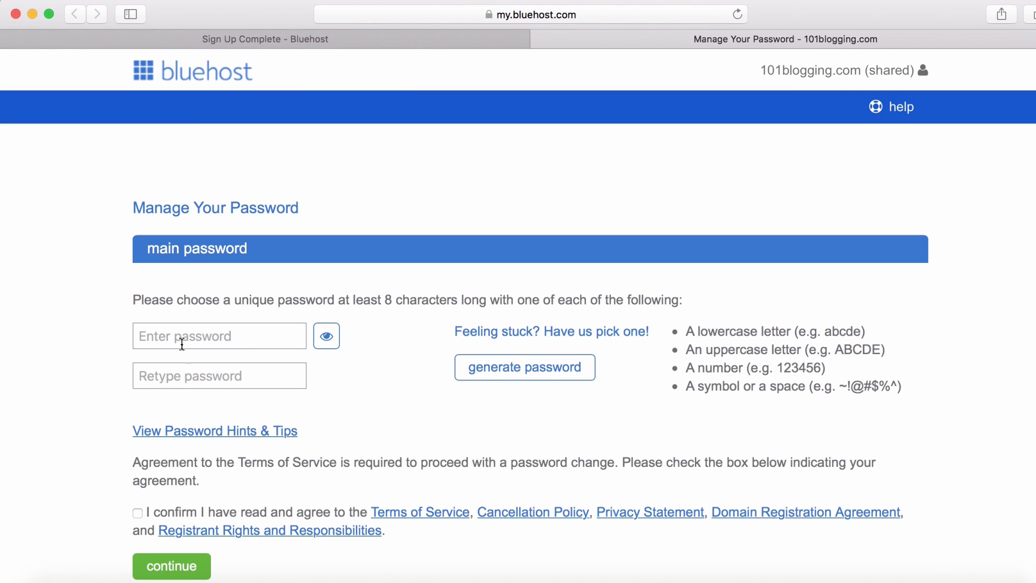
# Step: Enter and confirm the account password, accept the terms, and defer Safari's password saving
pyautogui.click(178, 336)
pyautogui.write('••••')
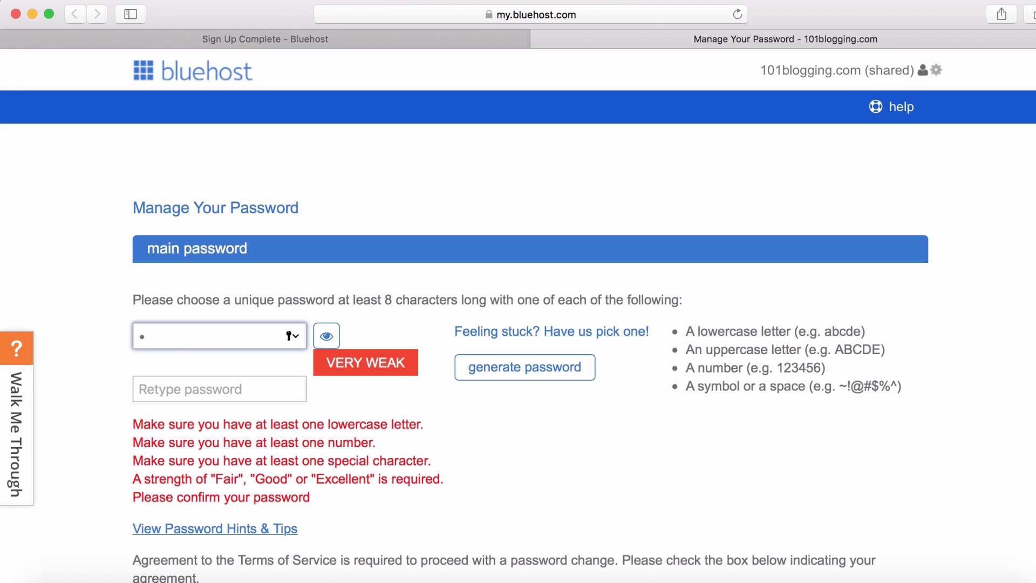
pyautogui.write('•••••••')
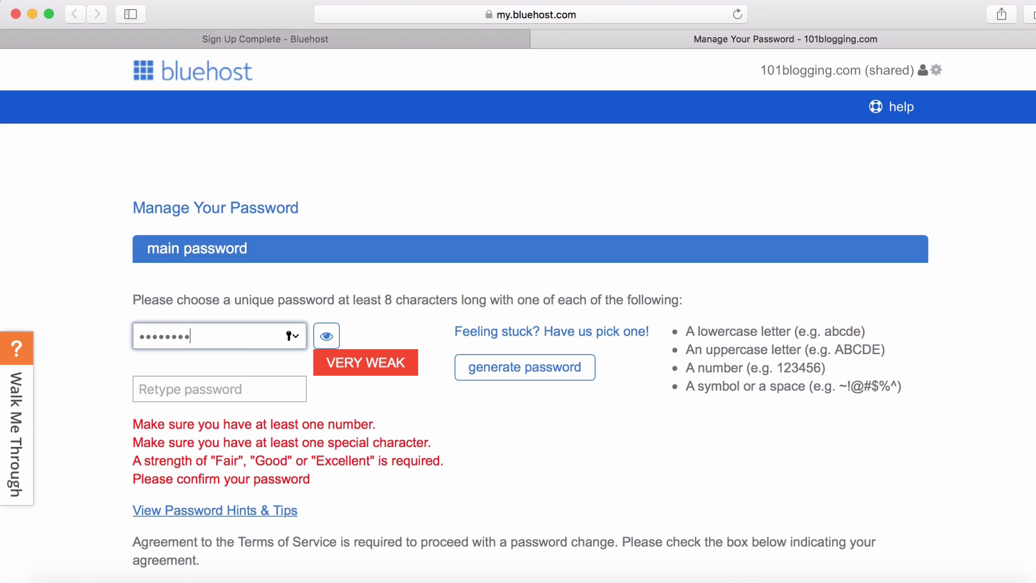
pyautogui.write('•')
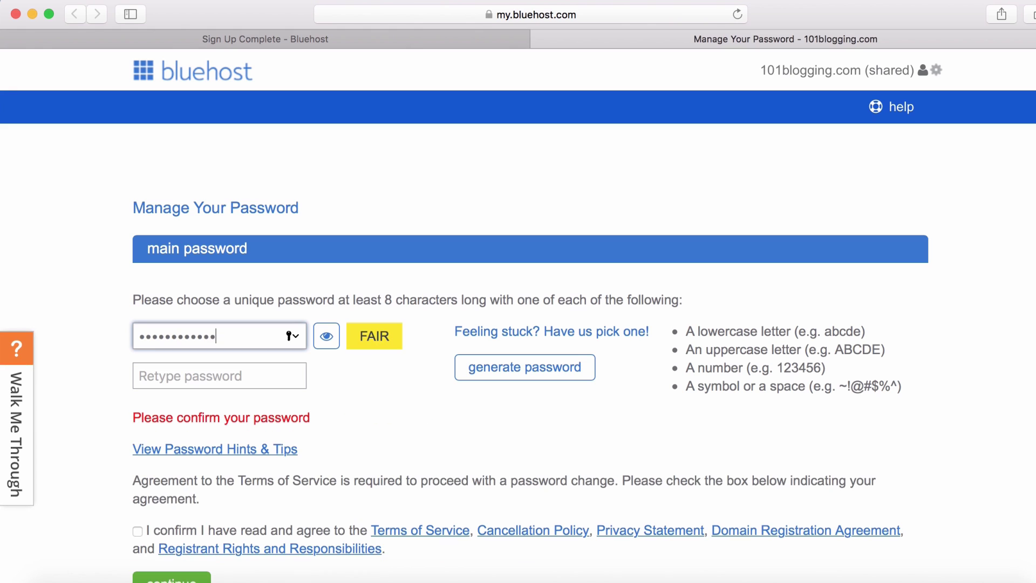
pyautogui.click(189, 375)
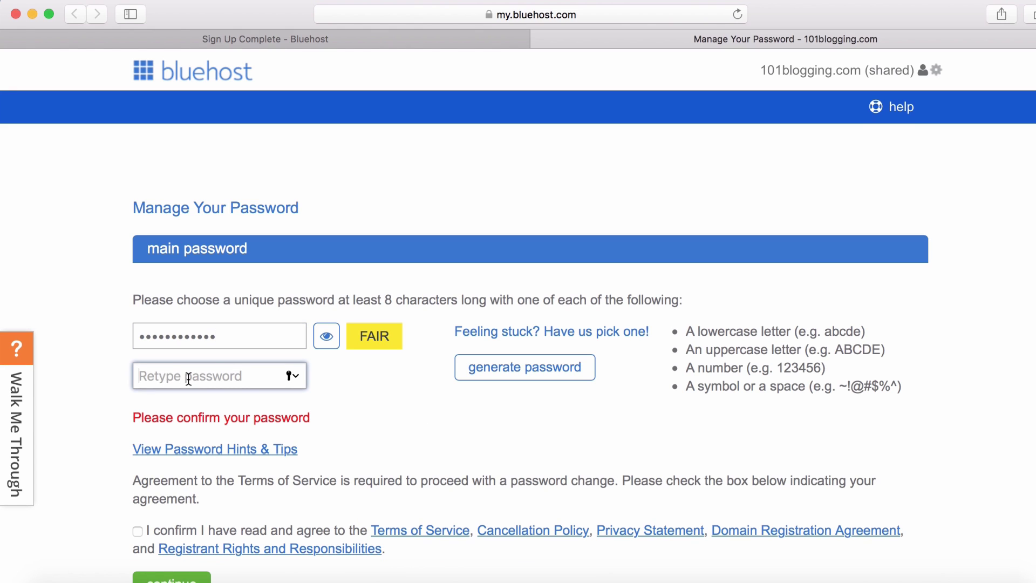
pyautogui.write('•••••••')
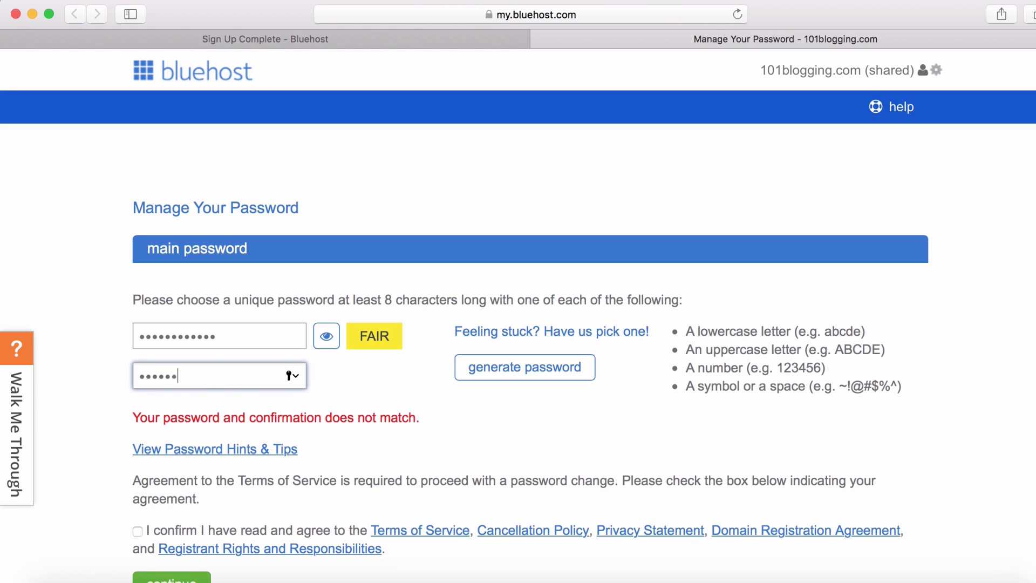
pyautogui.write('•••••')
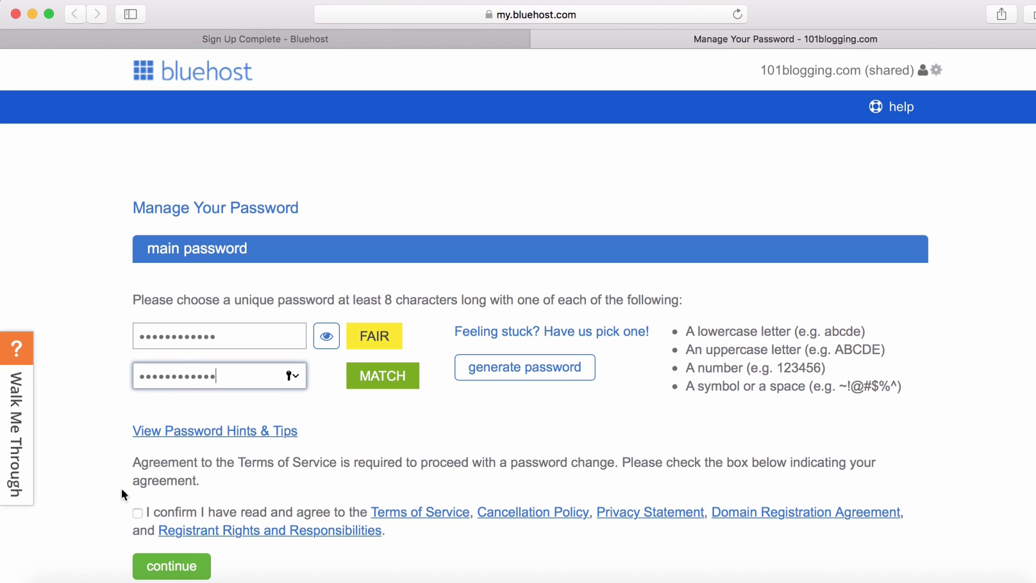
pyautogui.click(138, 513)
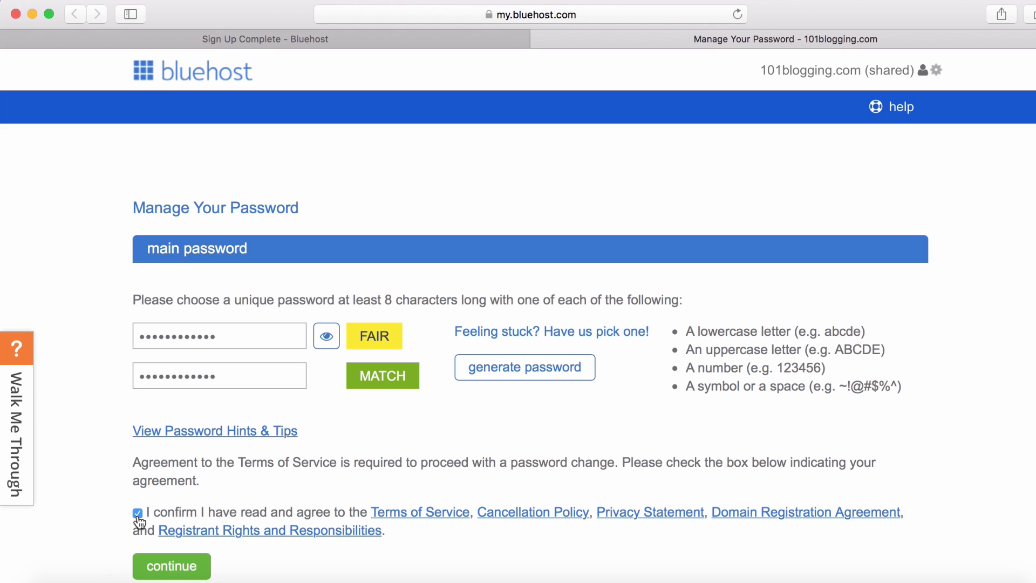
pyautogui.click(158, 573)
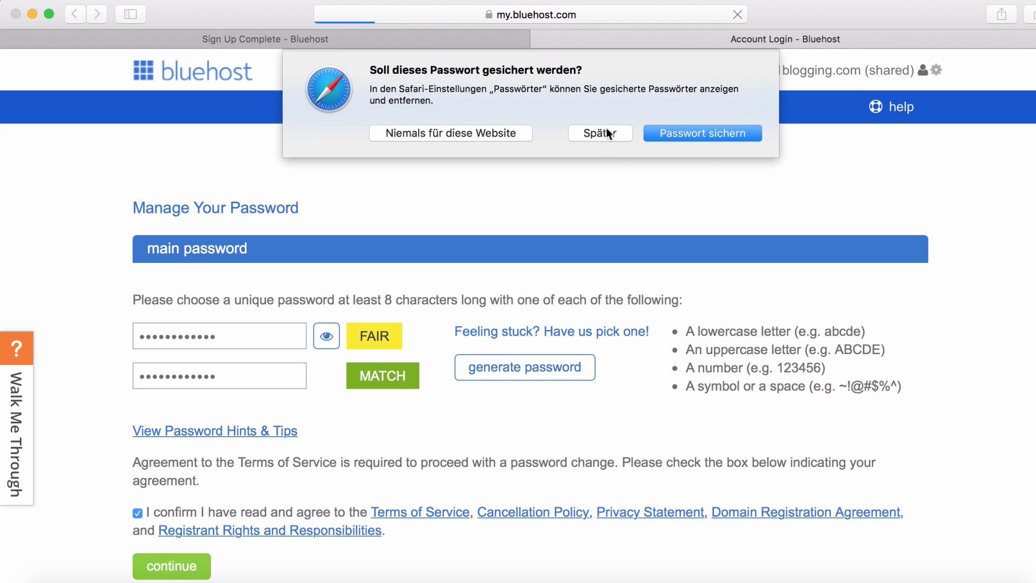
pyautogui.click(616, 132)
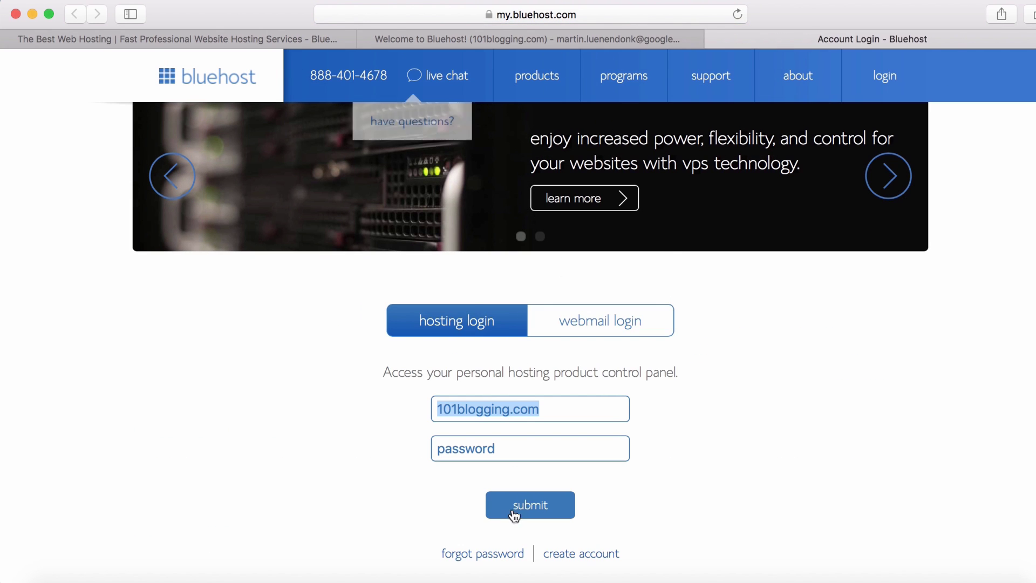
# Step: Log in to the 101blogging.com hosting account with the new password
pyautogui.click(488, 452)
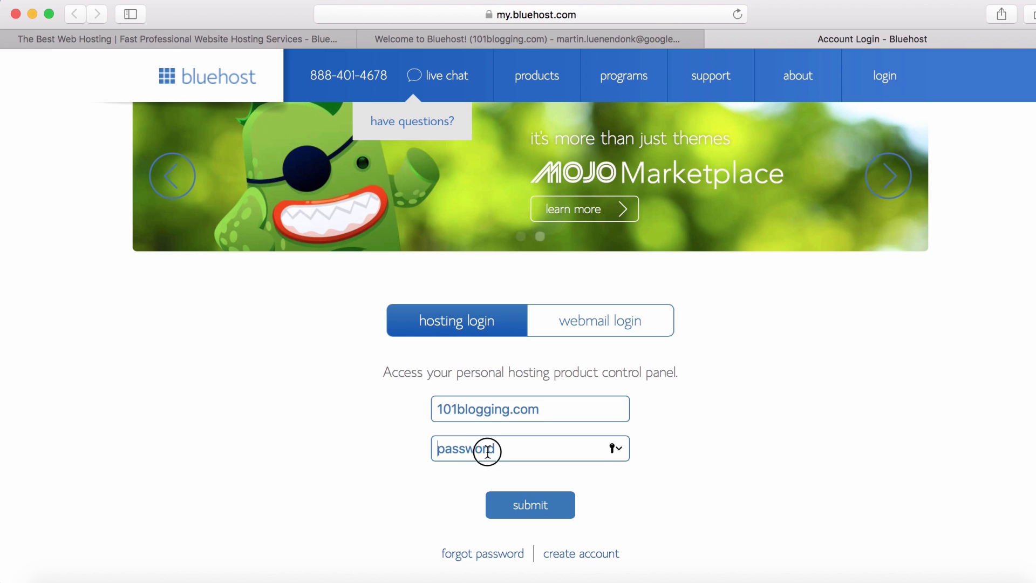
pyautogui.write('•••••••')
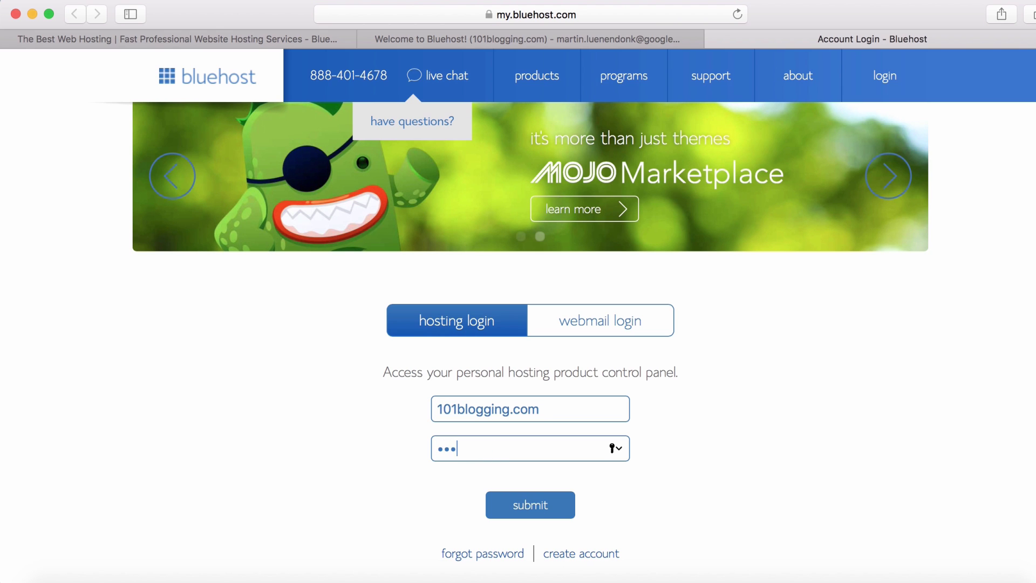
pyautogui.write('••••')
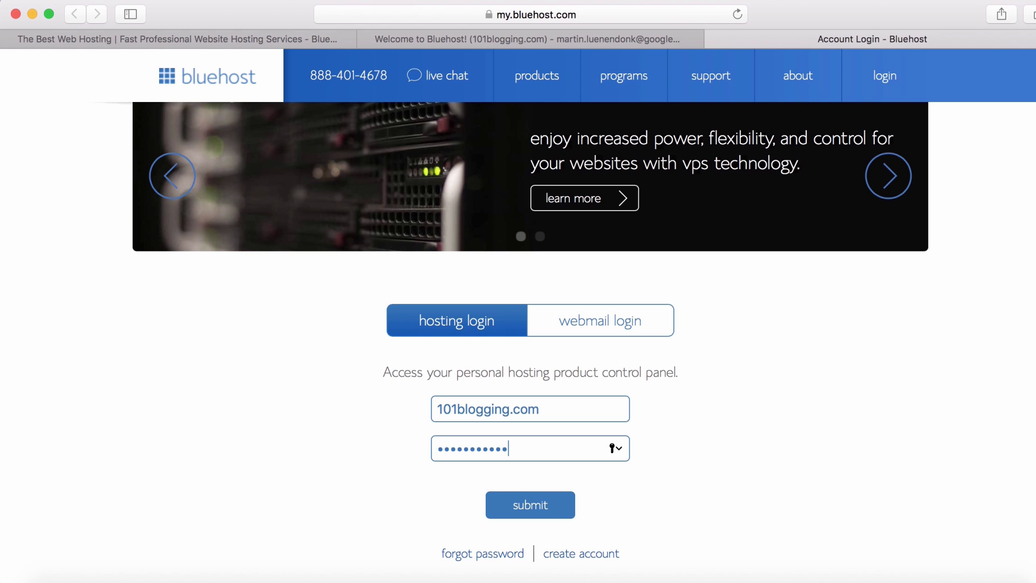
pyautogui.write('•')
pyautogui.press('Return')
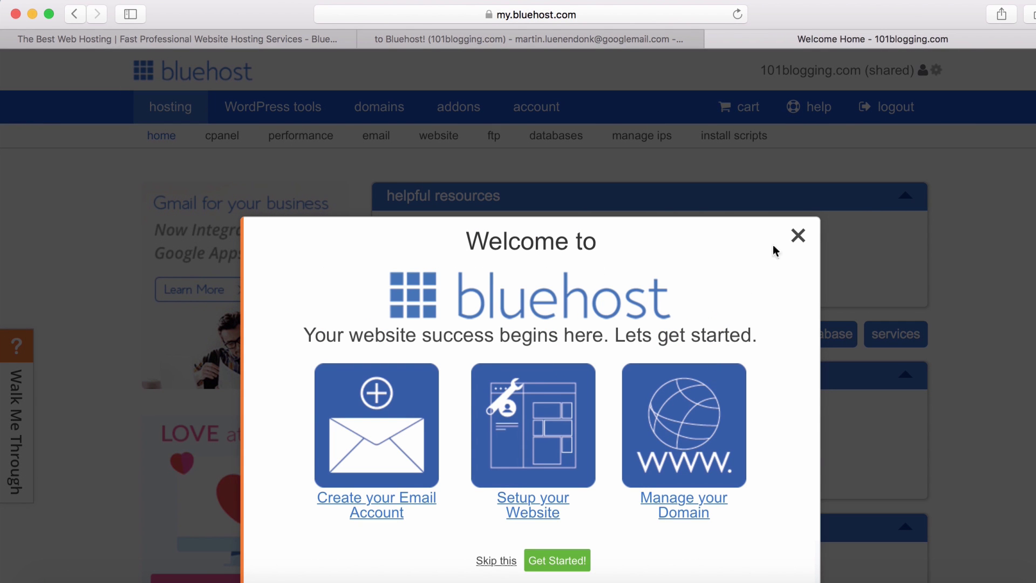
# Step: Dismiss the Welcome to Bluehost dialog and start a WordPress install from the website panel
pyautogui.click(797, 236)
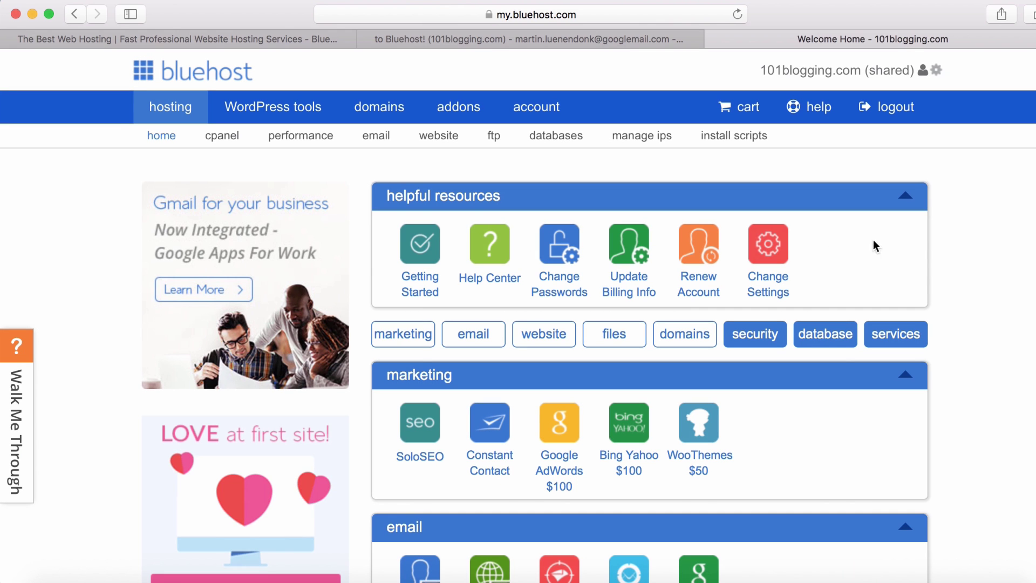
pyautogui.scroll(-10, 648, 324)
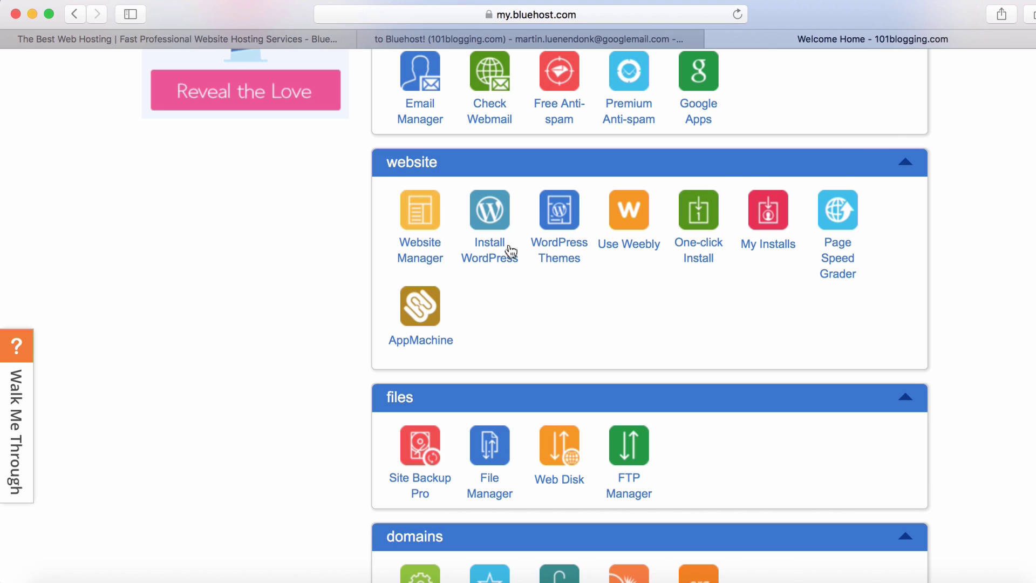
pyautogui.click(482, 246)
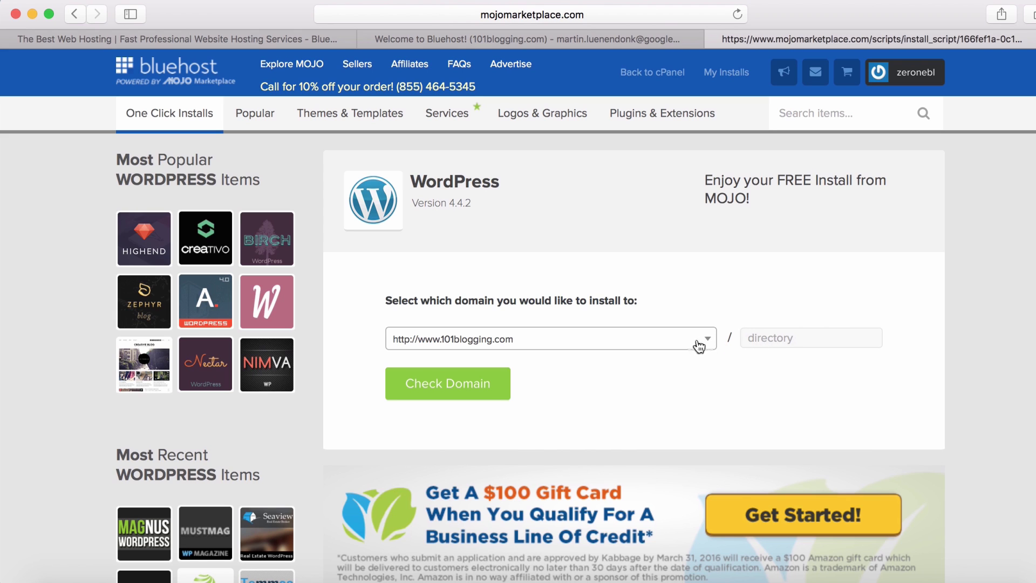
pyautogui.click(502, 380)
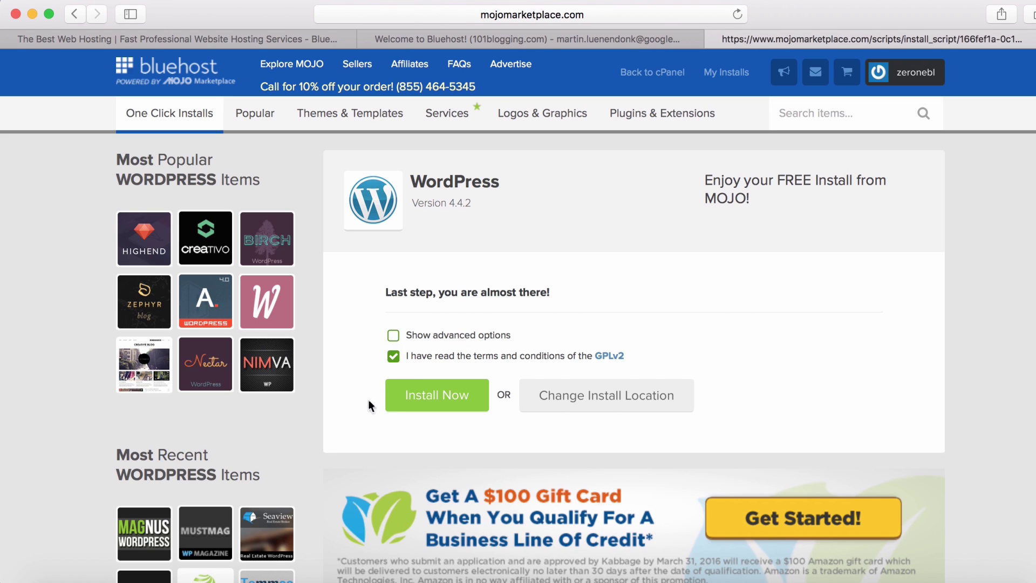
pyautogui.click(425, 399)
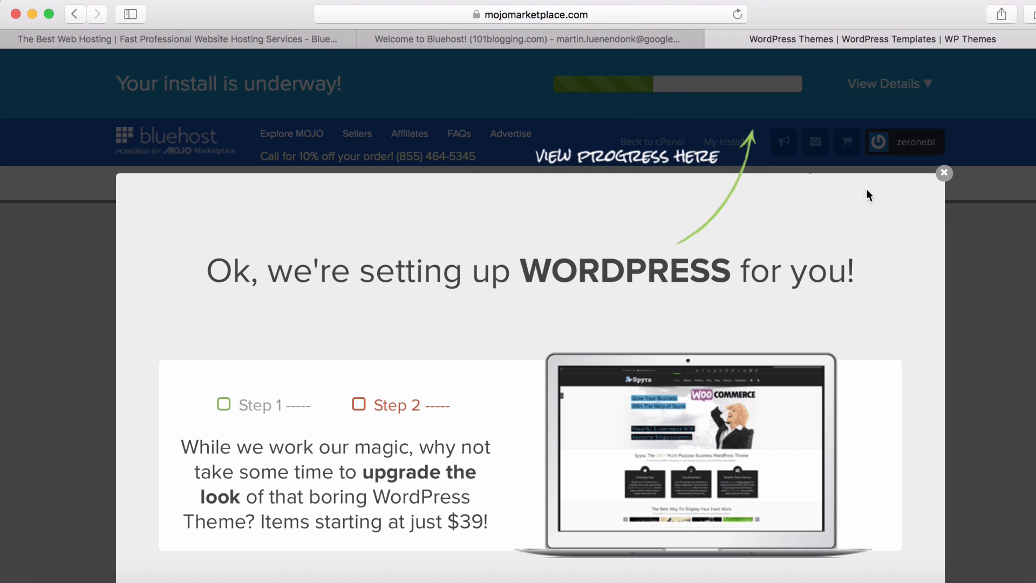
# Step: Close the setup promotion and find the 'WordPress install is finished' credentials alert
pyautogui.click(948, 175)
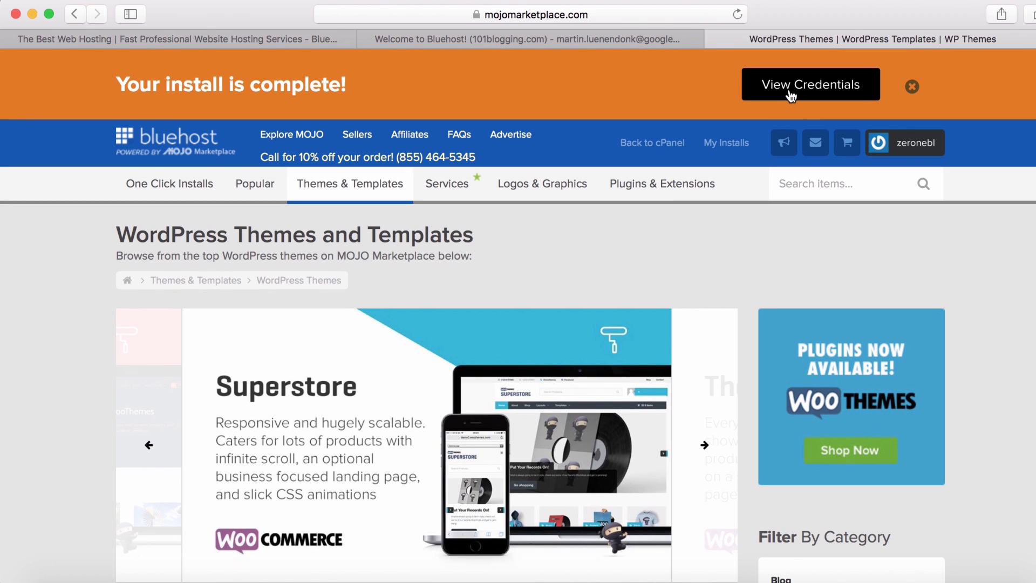
pyautogui.click(771, 88)
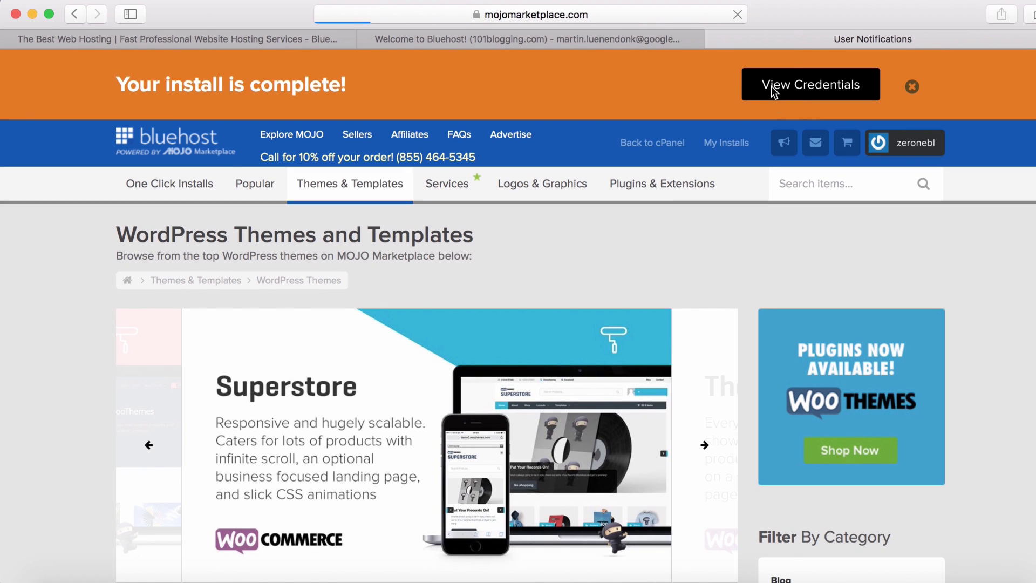
pyautogui.scroll(-6, 771, 86)
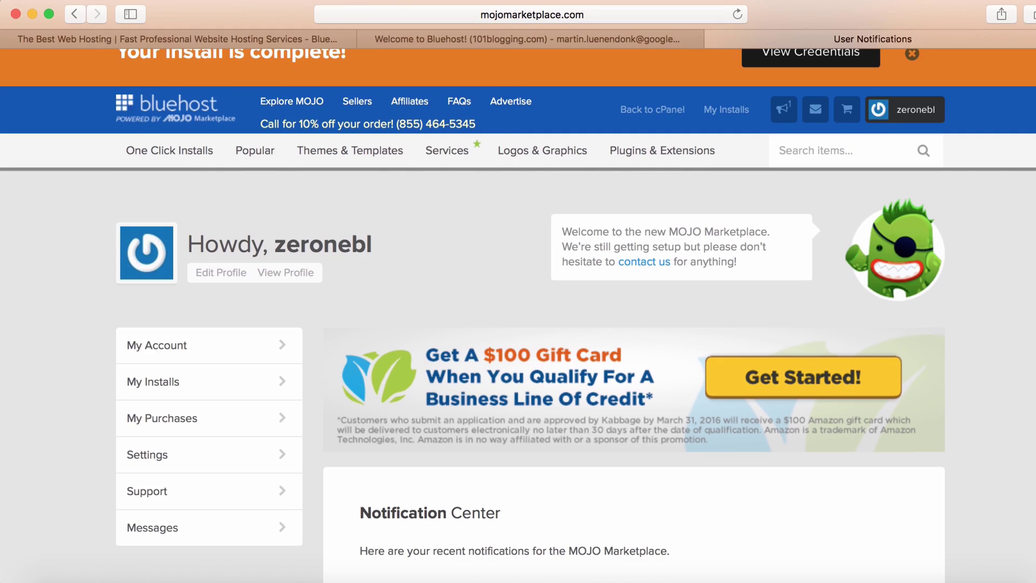
pyautogui.scroll(-3, 787, 278)
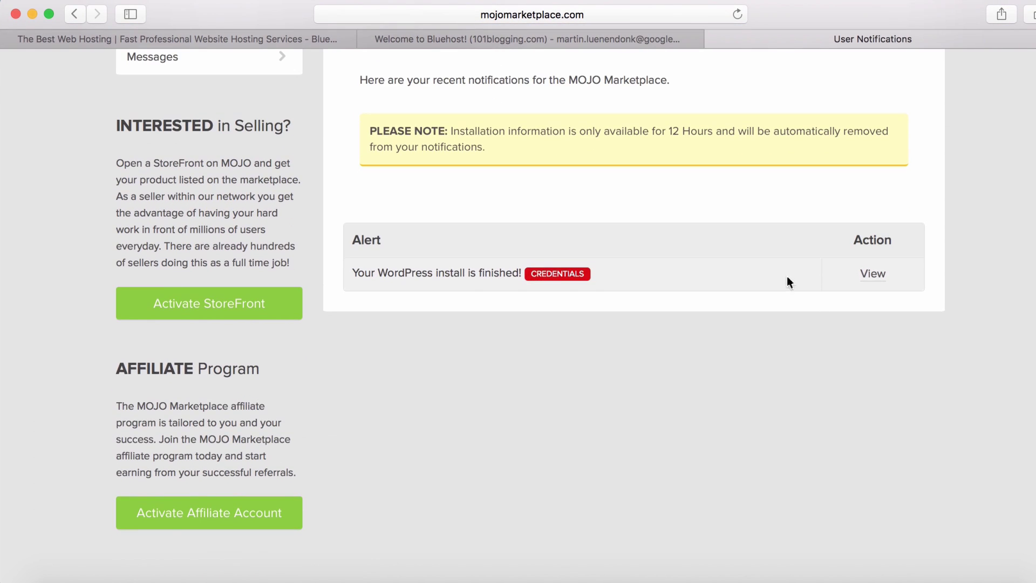
# Step: Review the installation credentials, open the wp-admin URL separately, and return to the credentials page
pyautogui.click(873, 275)
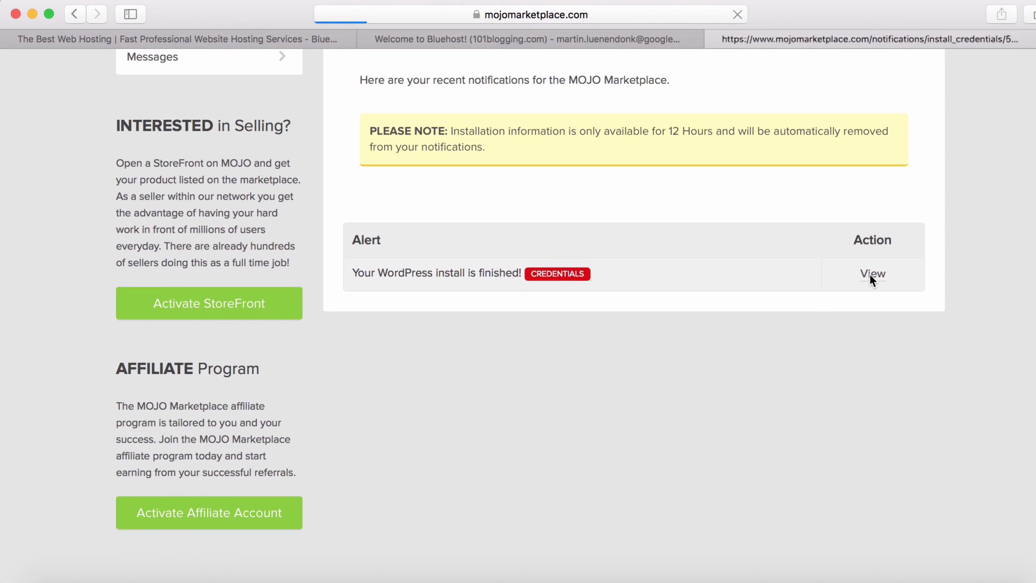
pyautogui.scroll(-1, 870, 274)
pyautogui.scroll(-2, 518, 324)
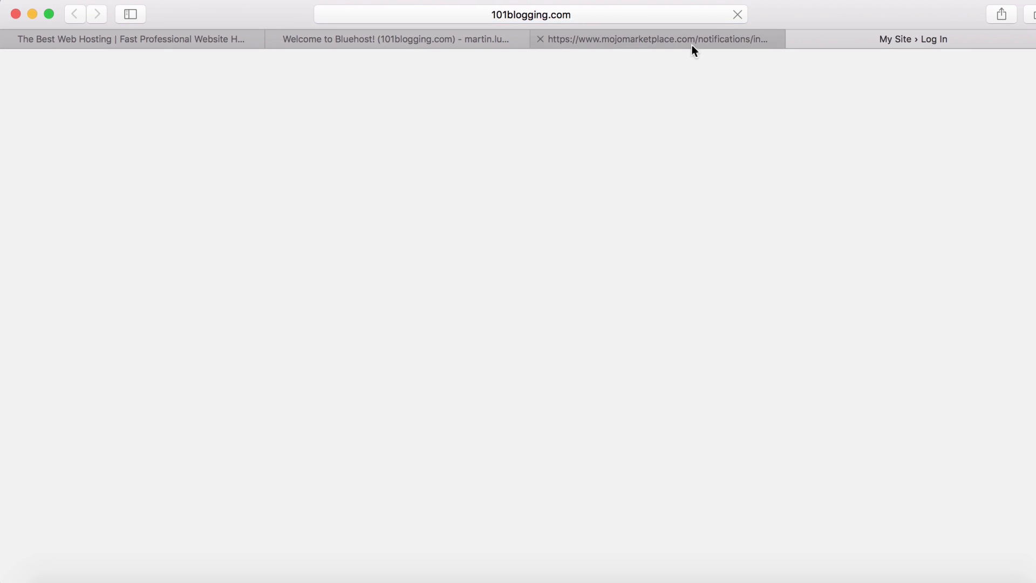
pyautogui.click(692, 40)
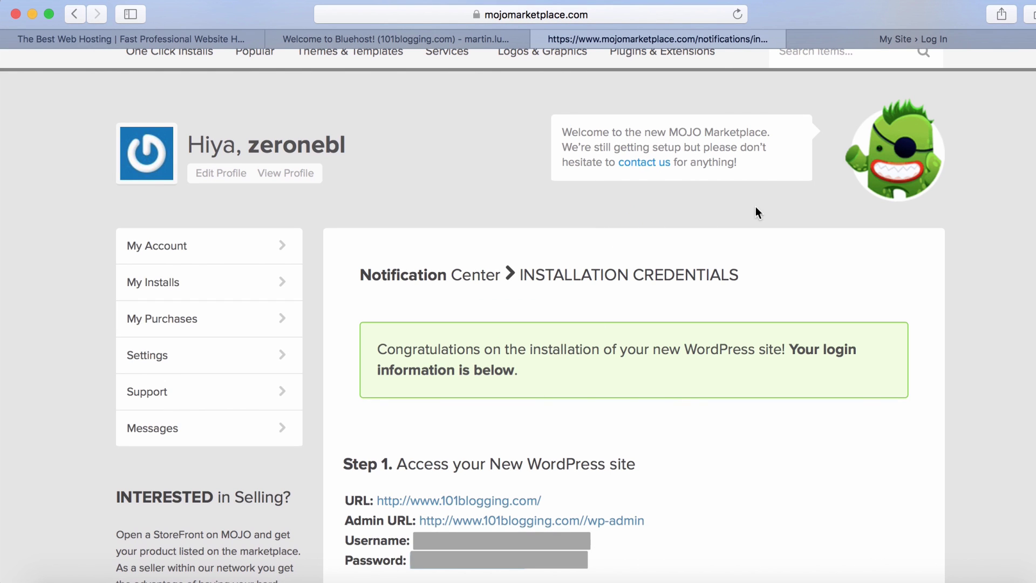
# Step: Log in to the 101blogging.com WordPress admin with the admin username and password
pyautogui.click(850, 40)
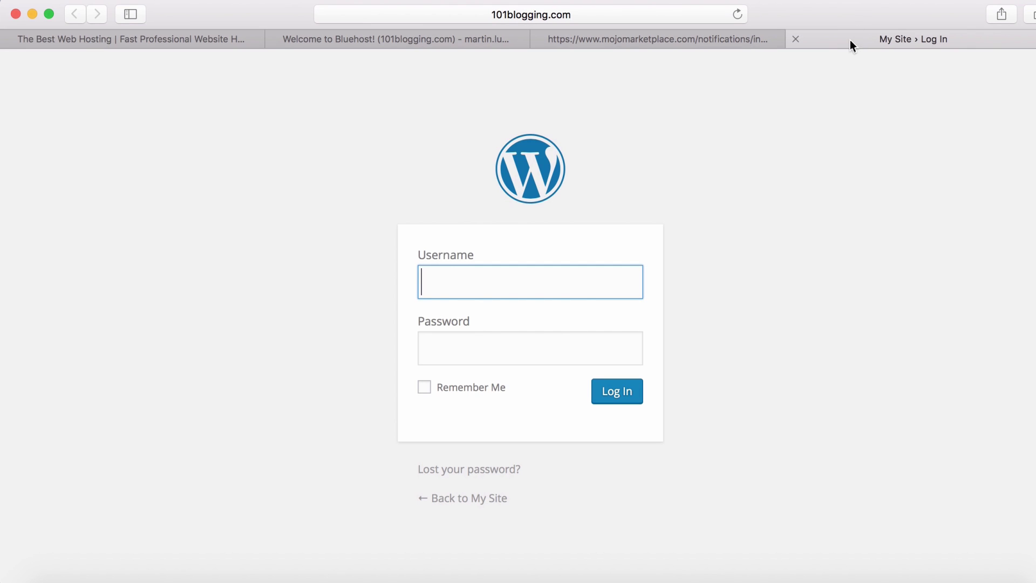
pyautogui.write('martin')
pyautogui.press('Tab')
pyautogui.write('********')
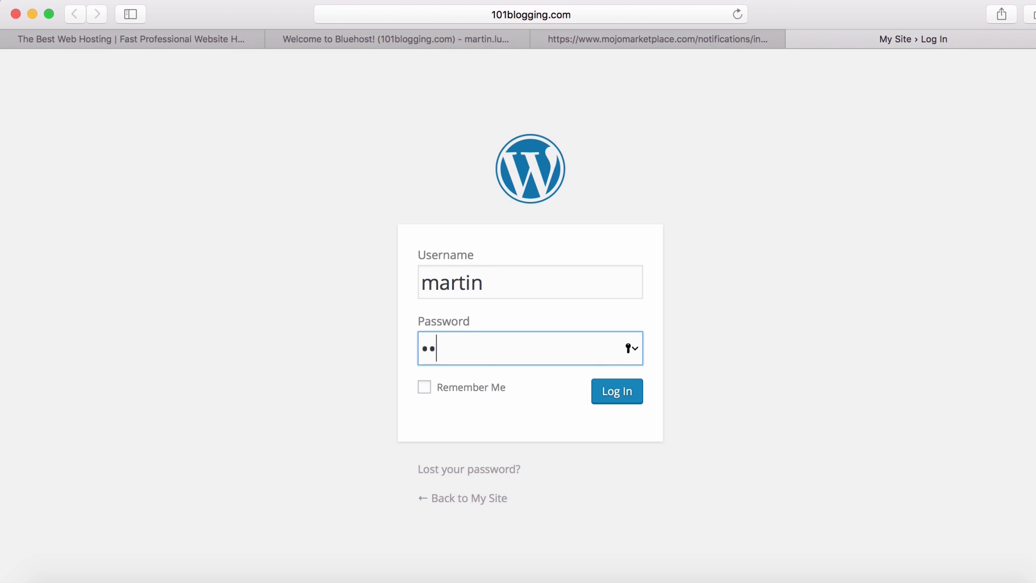
pyautogui.write('***********')
pyautogui.click(621, 397)
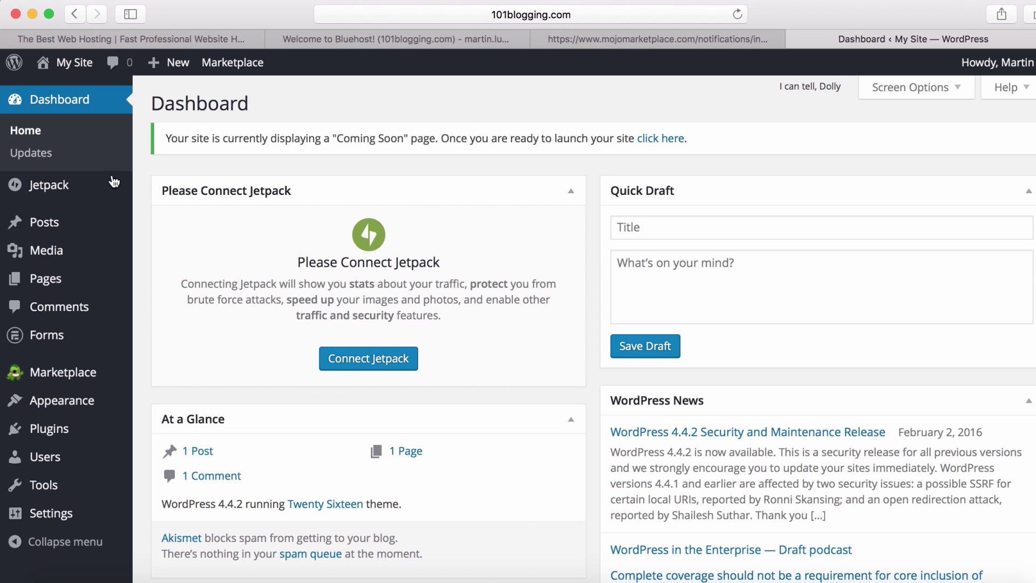
# Step: Show the Posts list, which holds only the 'Hello world!' post
pyautogui.click(28, 223)
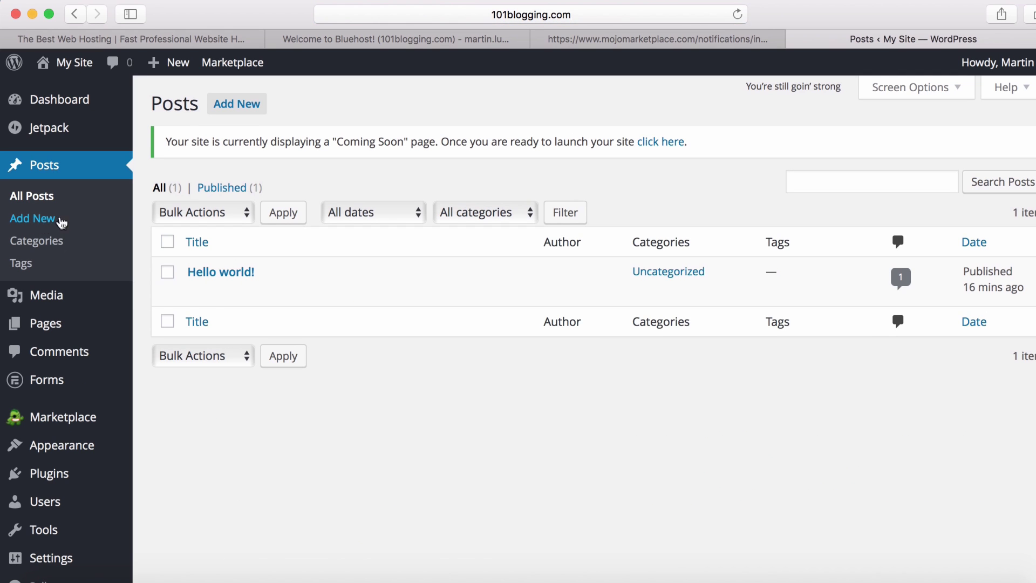
pyautogui.moveTo(196, 266)
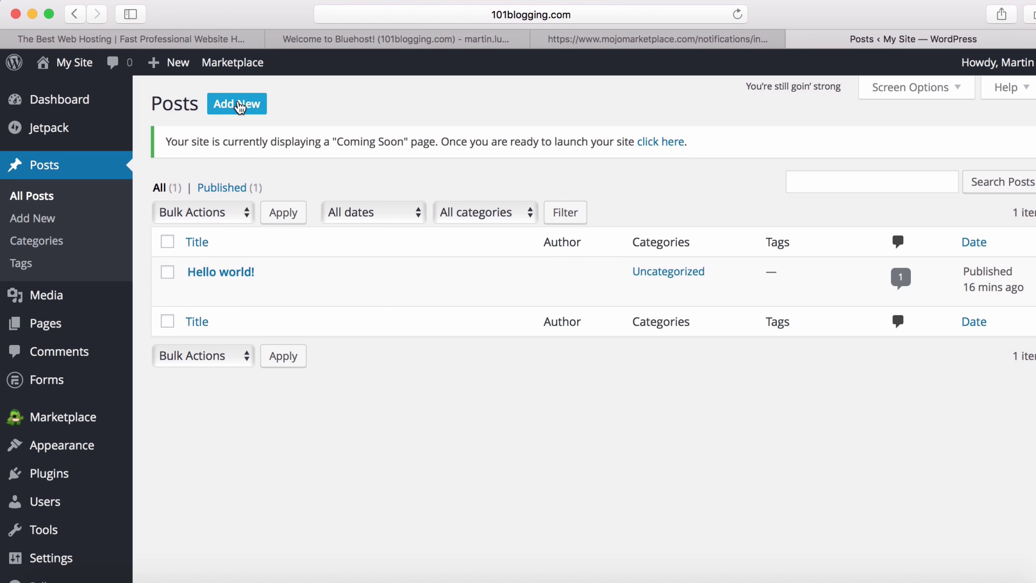
# Step: Draft 'My First Blog Post :)' with a paragraph on the blogging journey and 'This is not a sprint. It's a marathon'
pyautogui.click(238, 105)
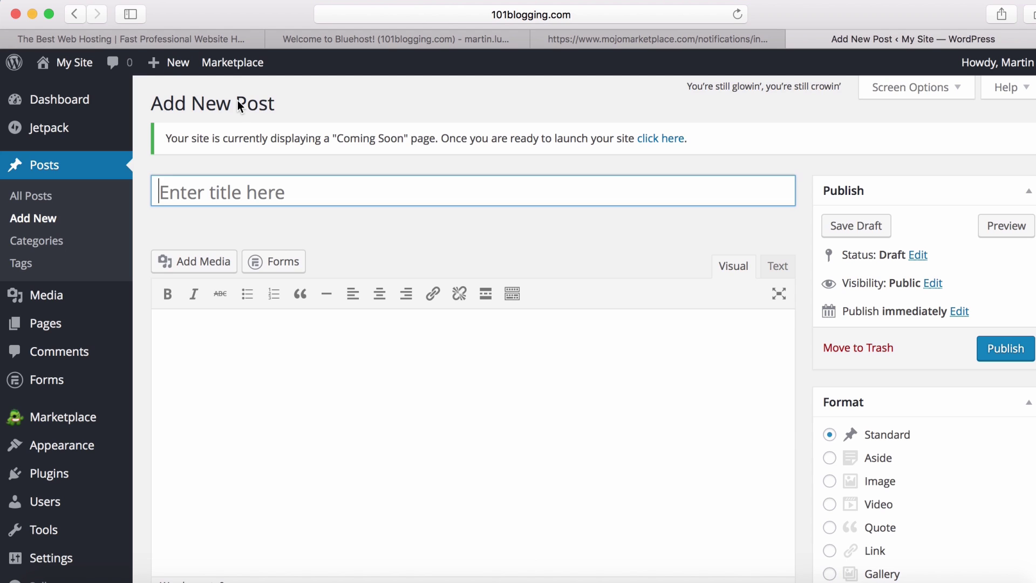
pyautogui.write('My')
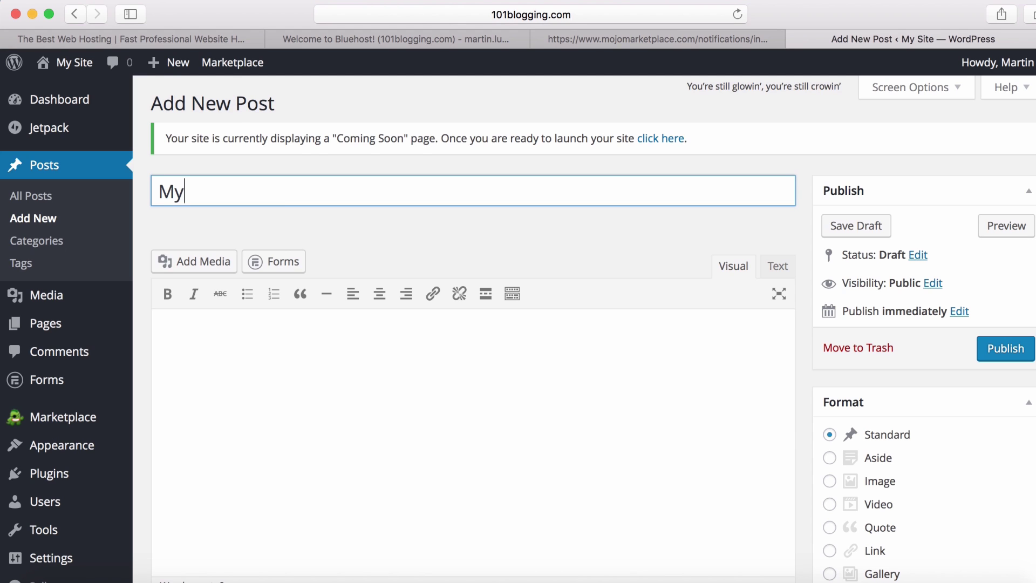
pyautogui.write(' First Blo')
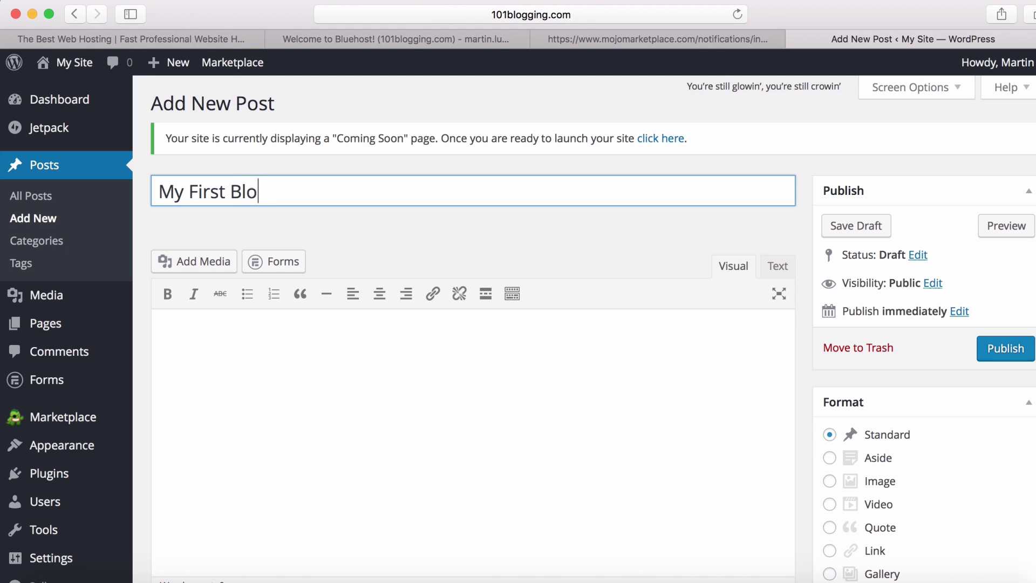
pyautogui.write('g Post :)')
pyautogui.click(176, 333)
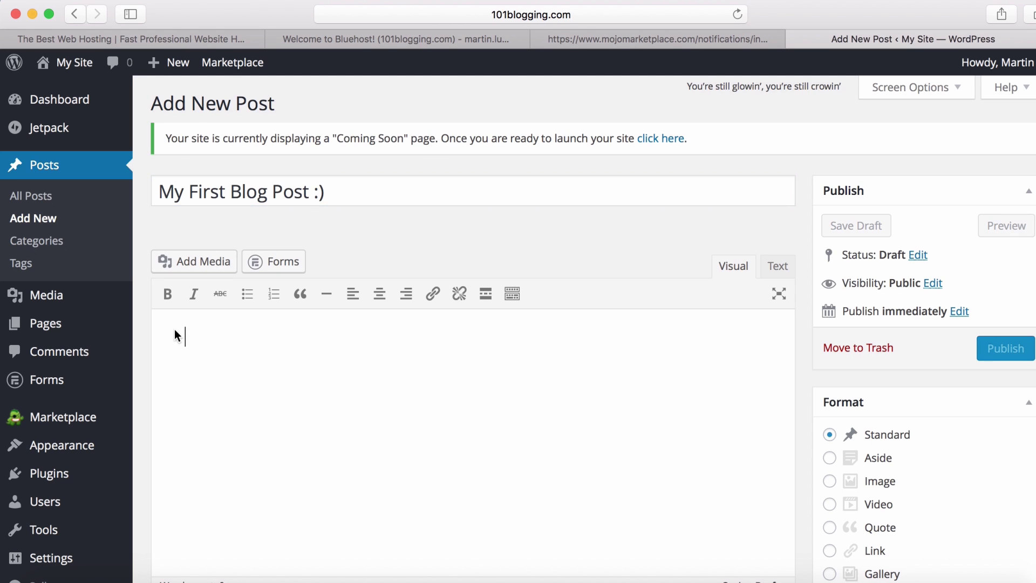
pyautogui.write('Th')
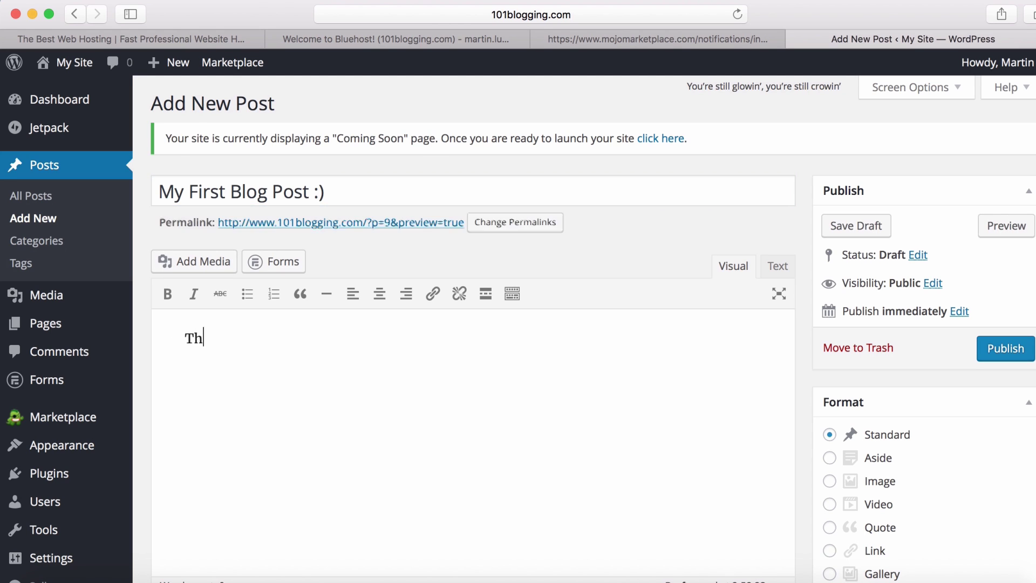
pyautogui.write('is is the')
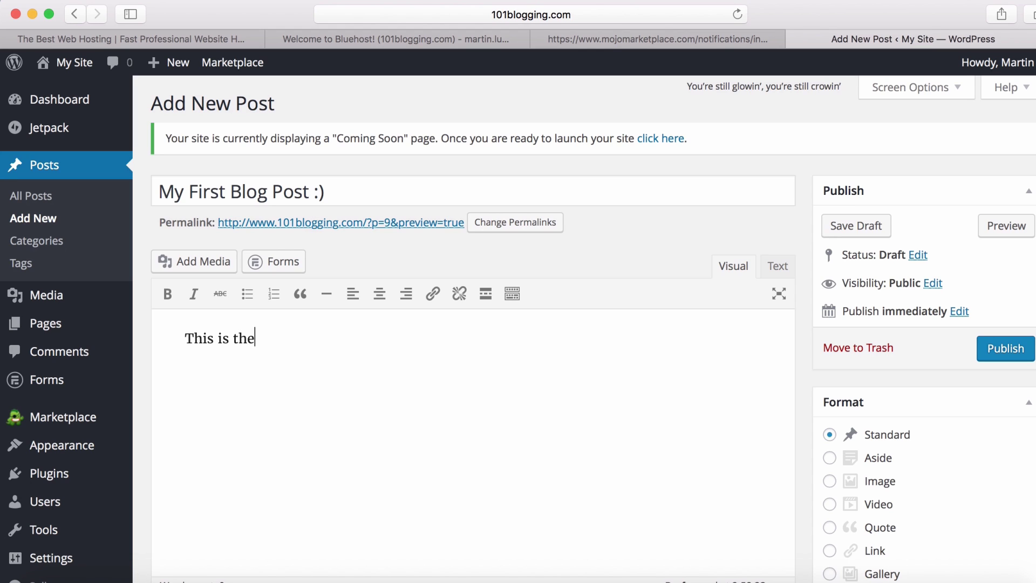
pyautogui.write(' first blog post')
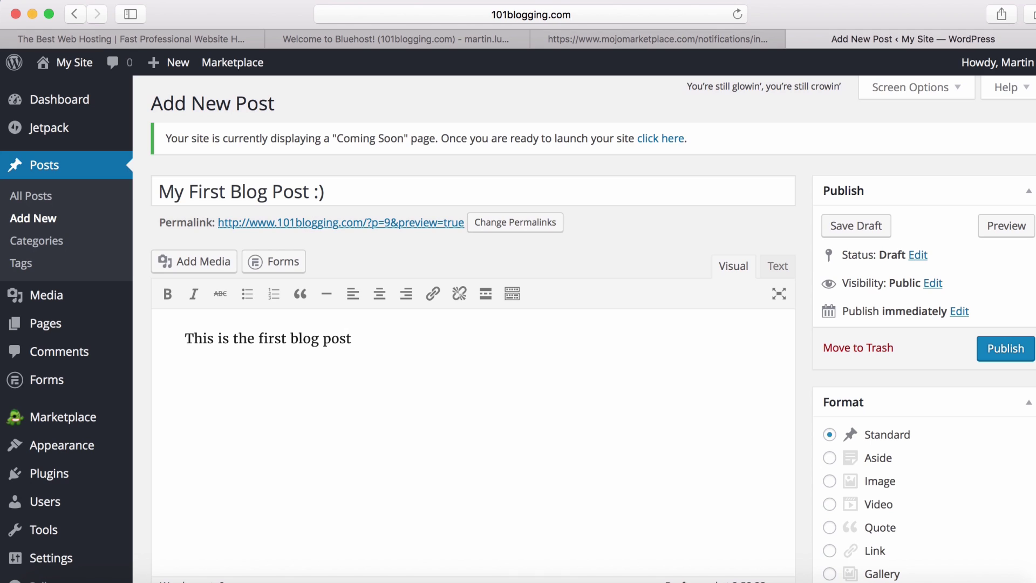
pyautogui.write(' on my journey ')
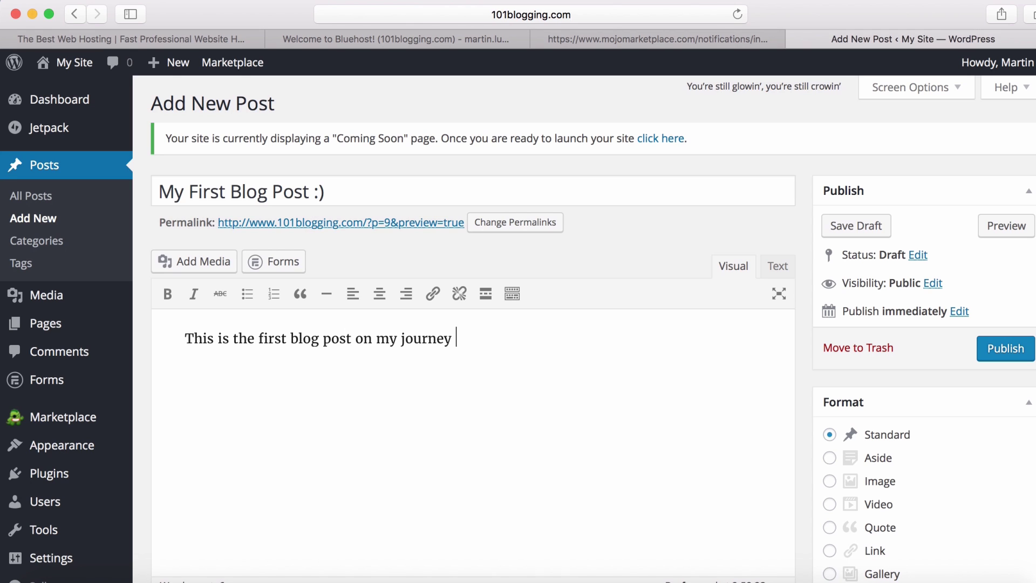
pyautogui.write('to successful ')
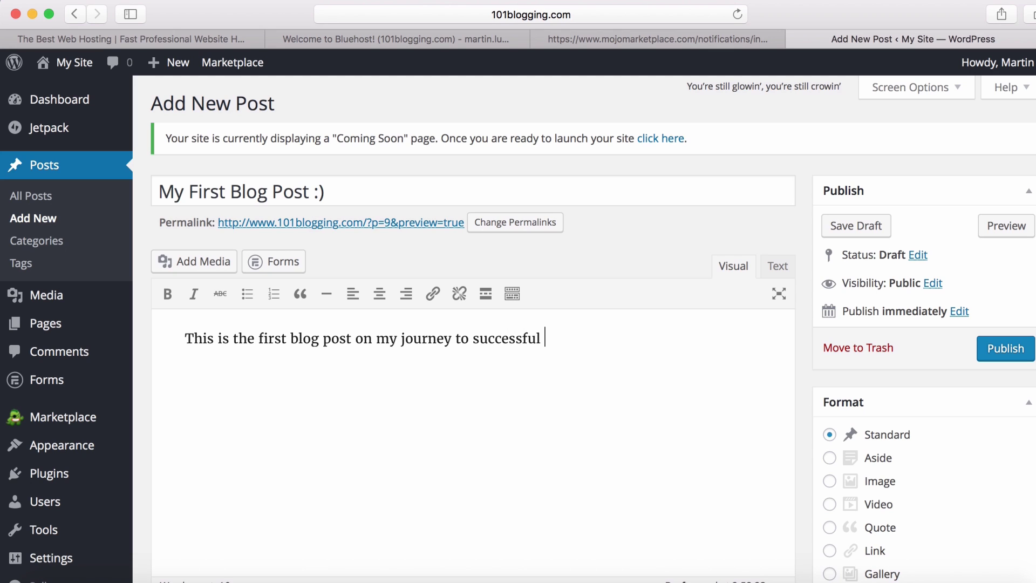
pyautogui.write('blogging!')
pyautogui.press('Return')
pyautogui.write('This is ')
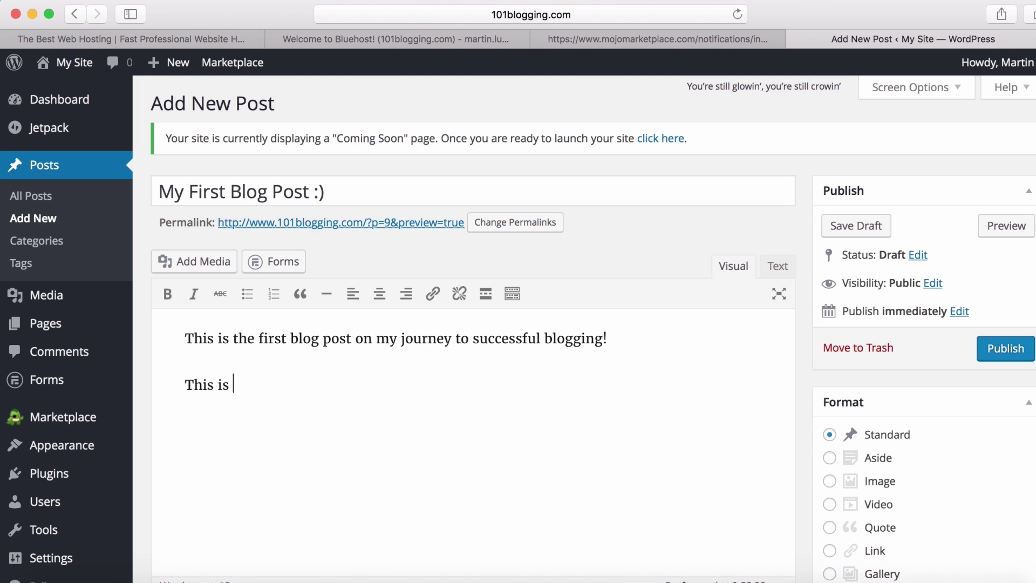
pyautogui.write('not a sprint. It')
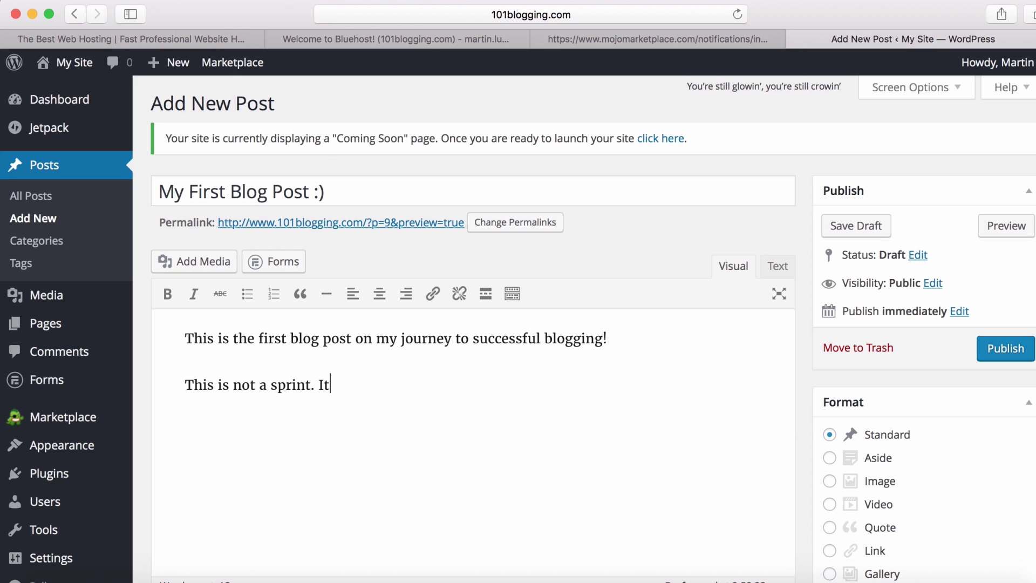
pyautogui.write("'s a marathon!")
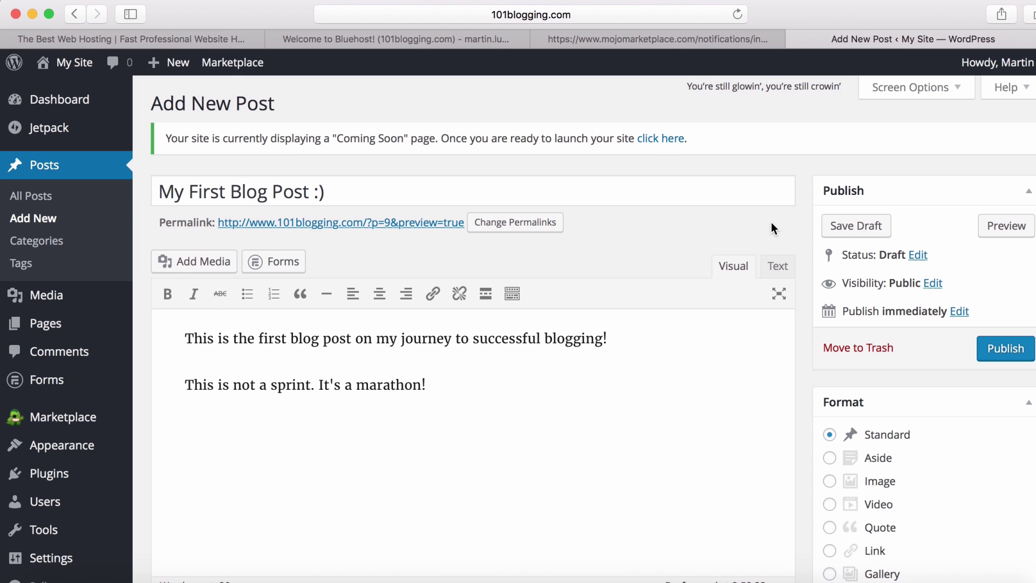
# Step: Publish the 'My First Blog Post :)' draft
pyautogui.click(1004, 350)
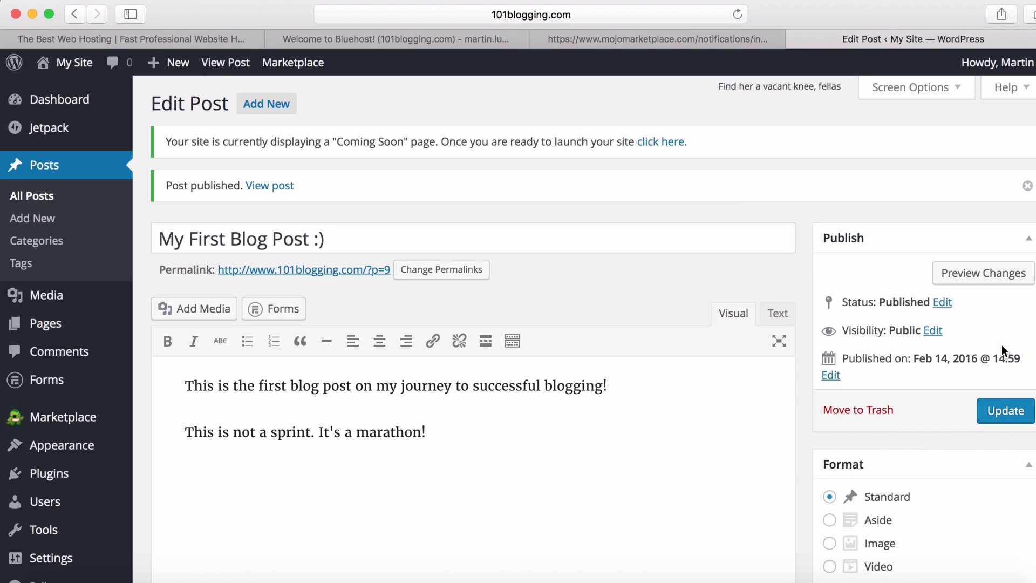